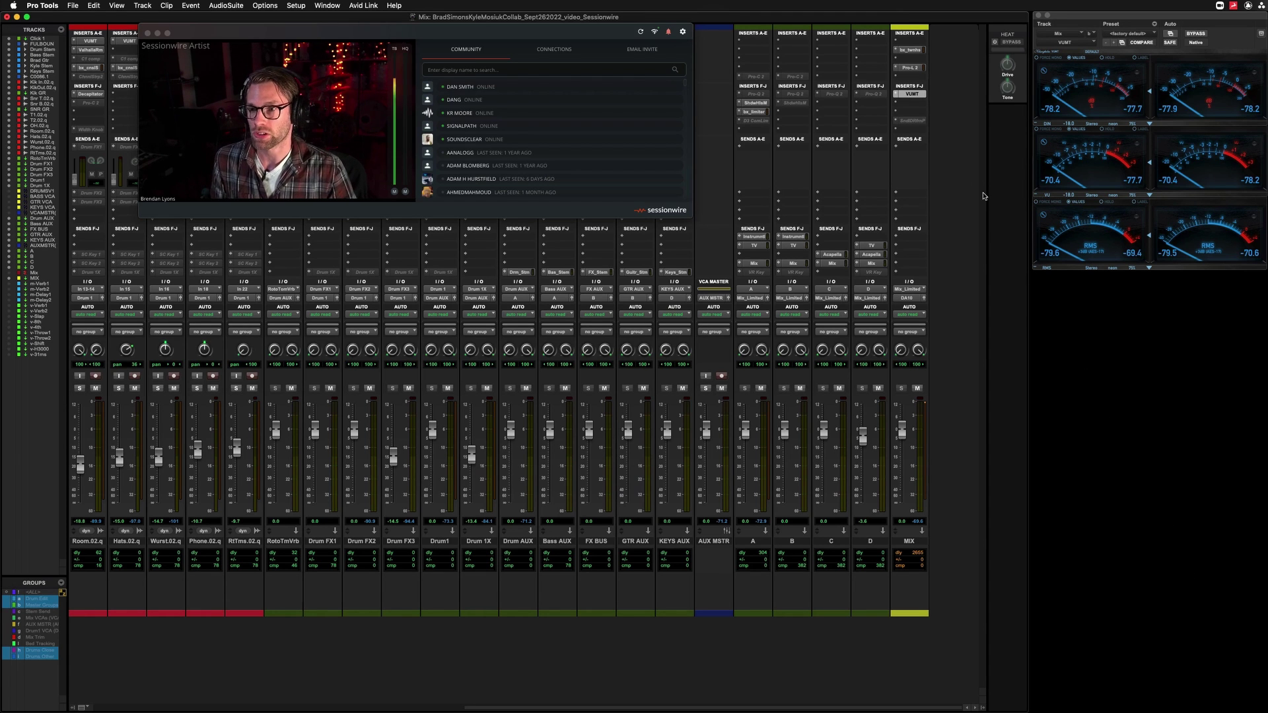
- Search the MIX track's insert plugins for 'session' to see the Sessionwire Send and Receive plugins without adding either
left_click(912, 80)
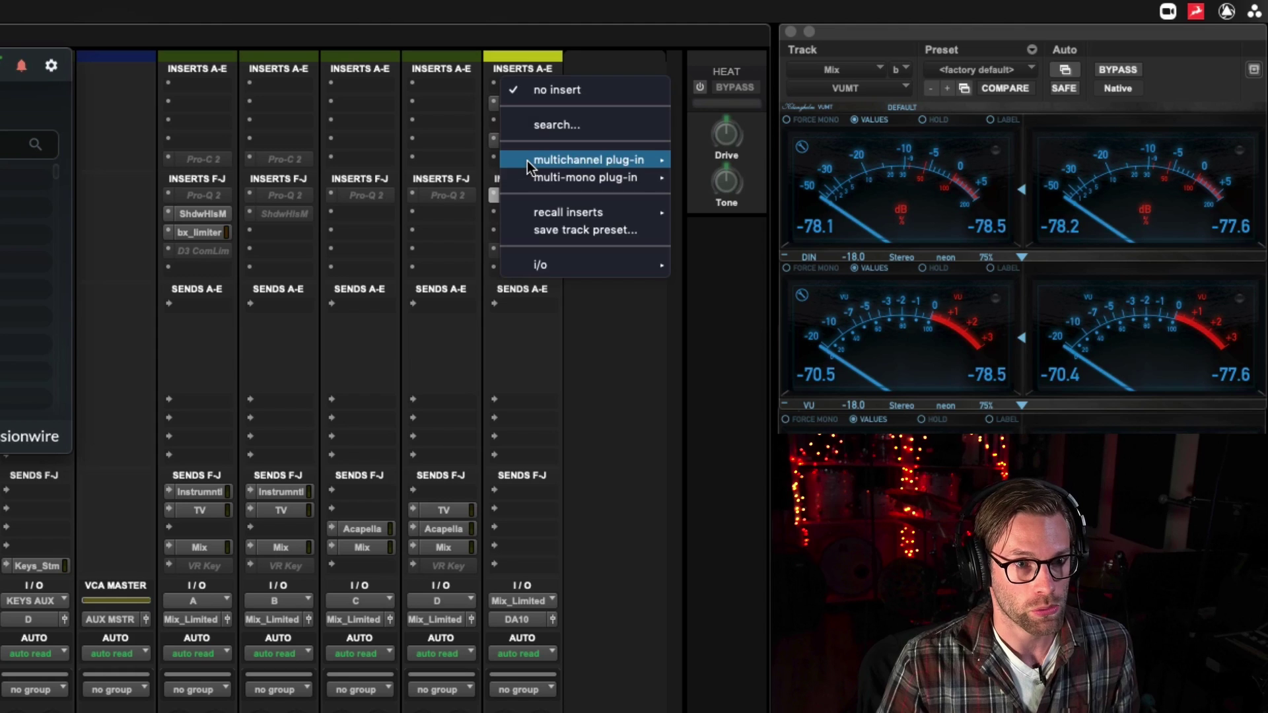
key("Escape")
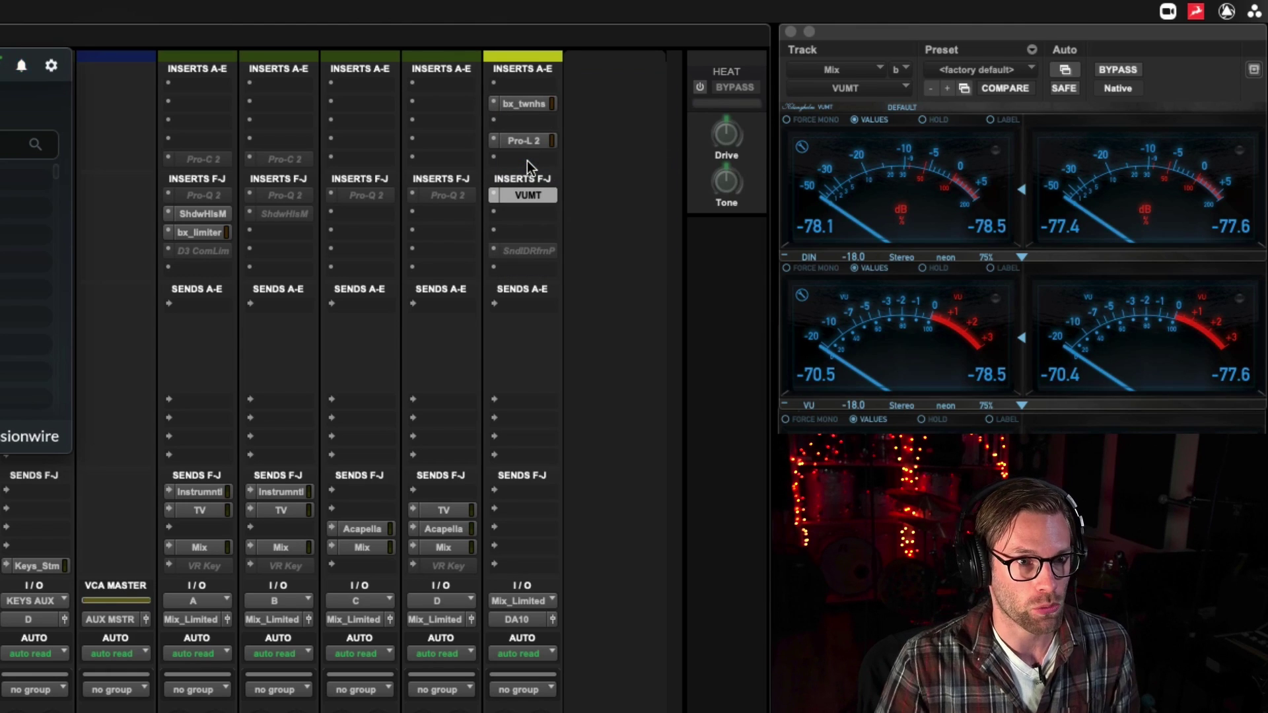
left_click(527, 161)
type("session")
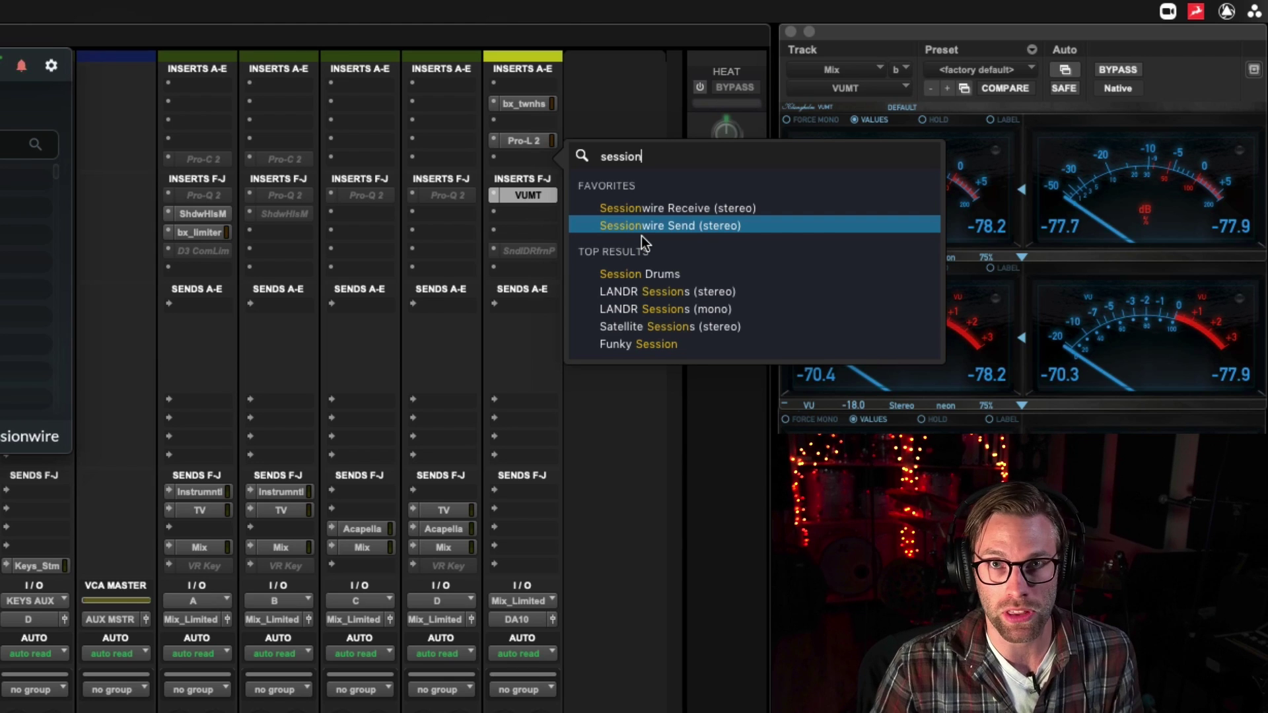
left_click(637, 399)
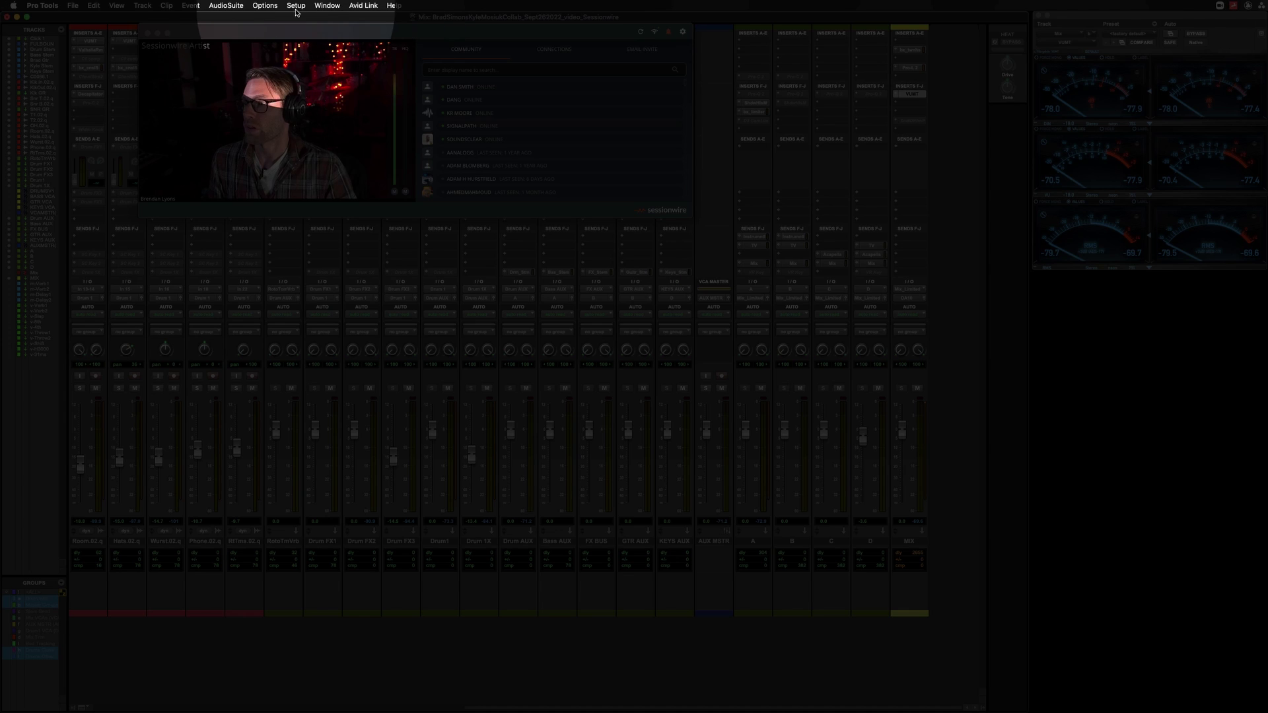
left_click(296, 6)
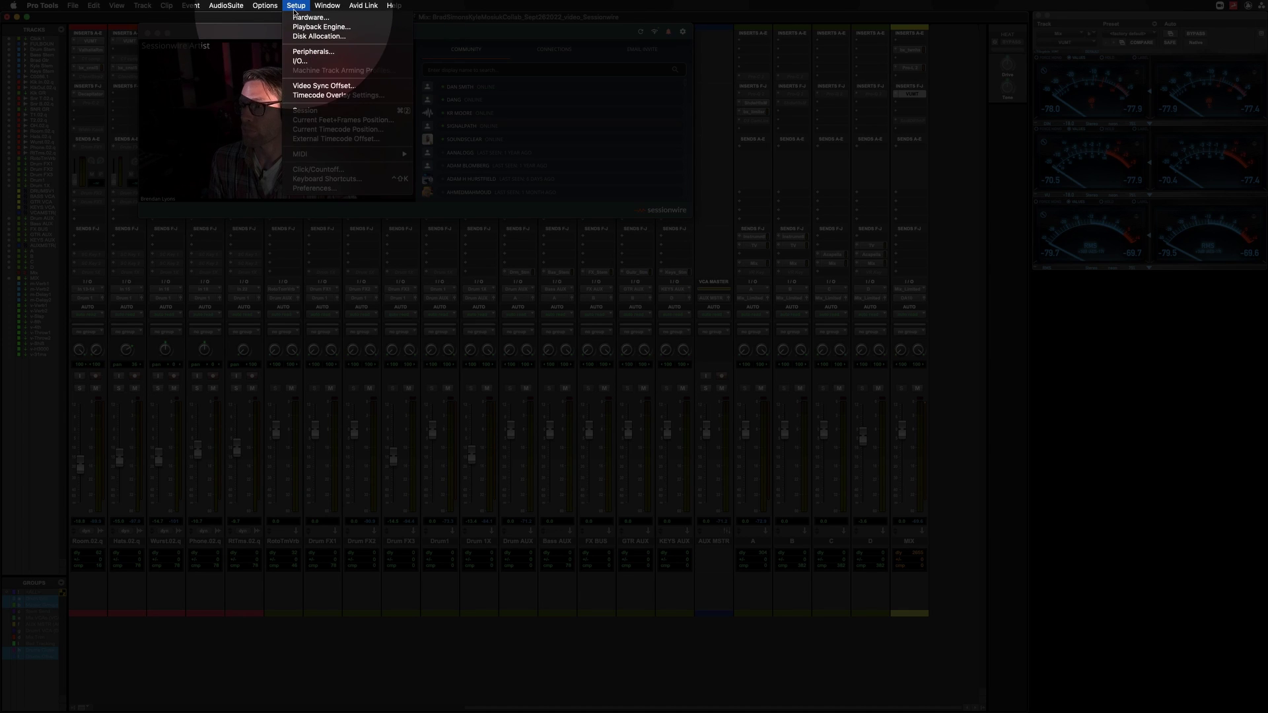
- Review the Input and Output paths in I/O Setup, then bring up the Aux I/O Core Audio device list
left_click(299, 62)
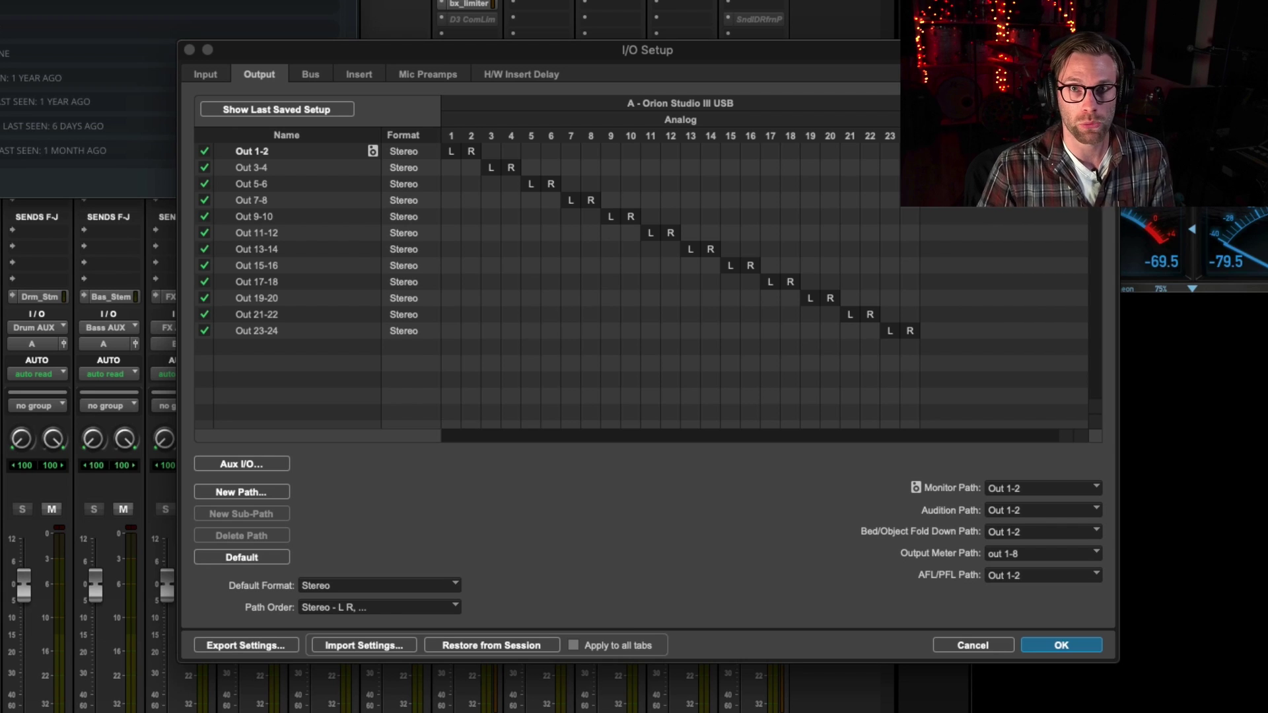
left_click(205, 74)
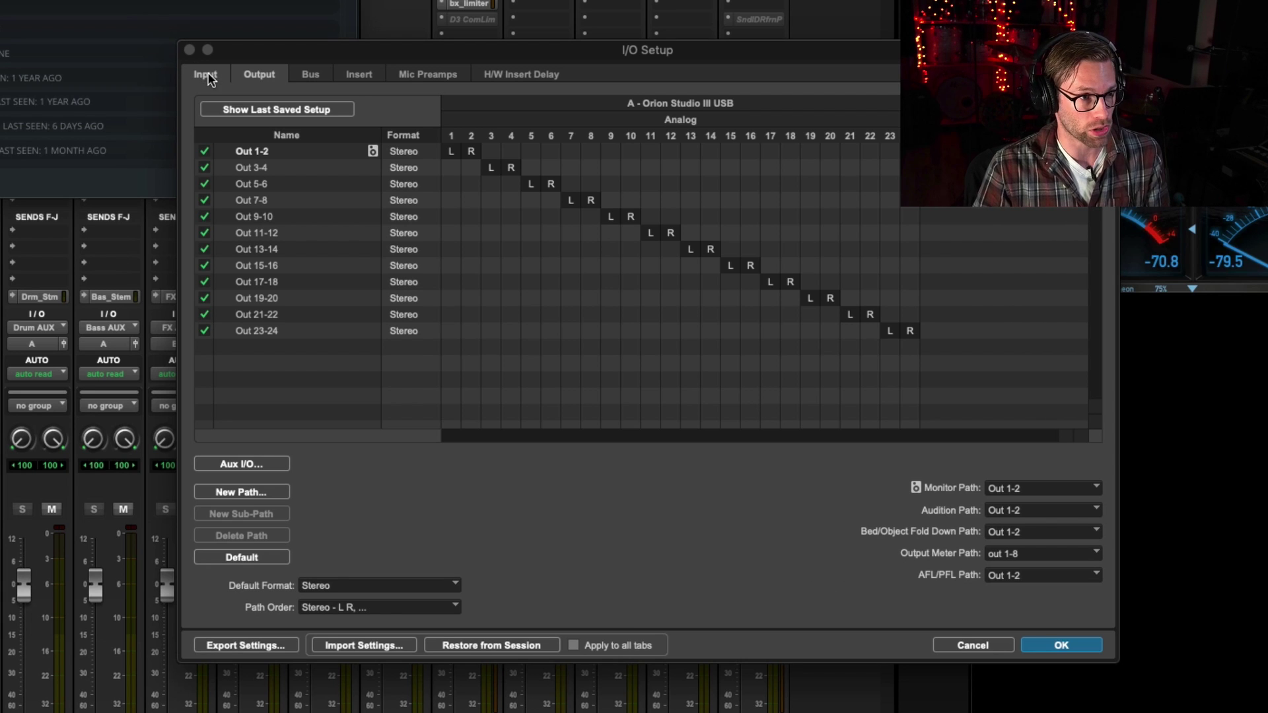
left_click(258, 76)
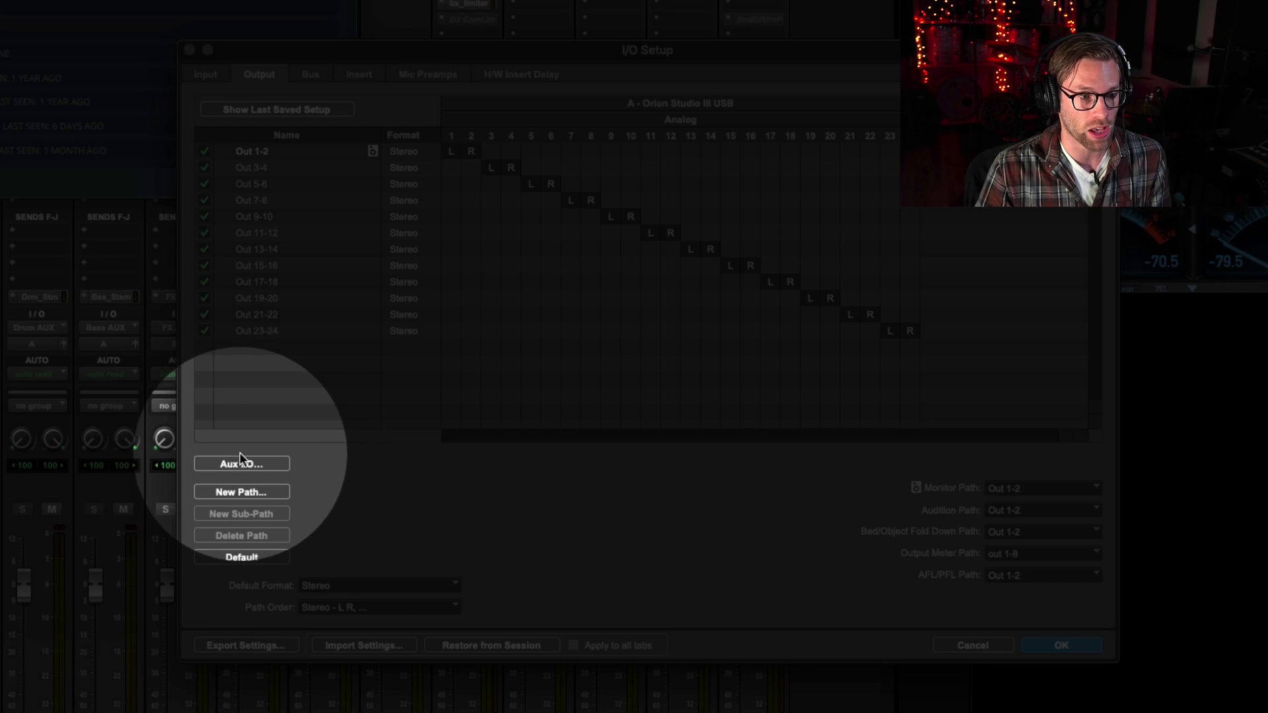
left_click(242, 462)
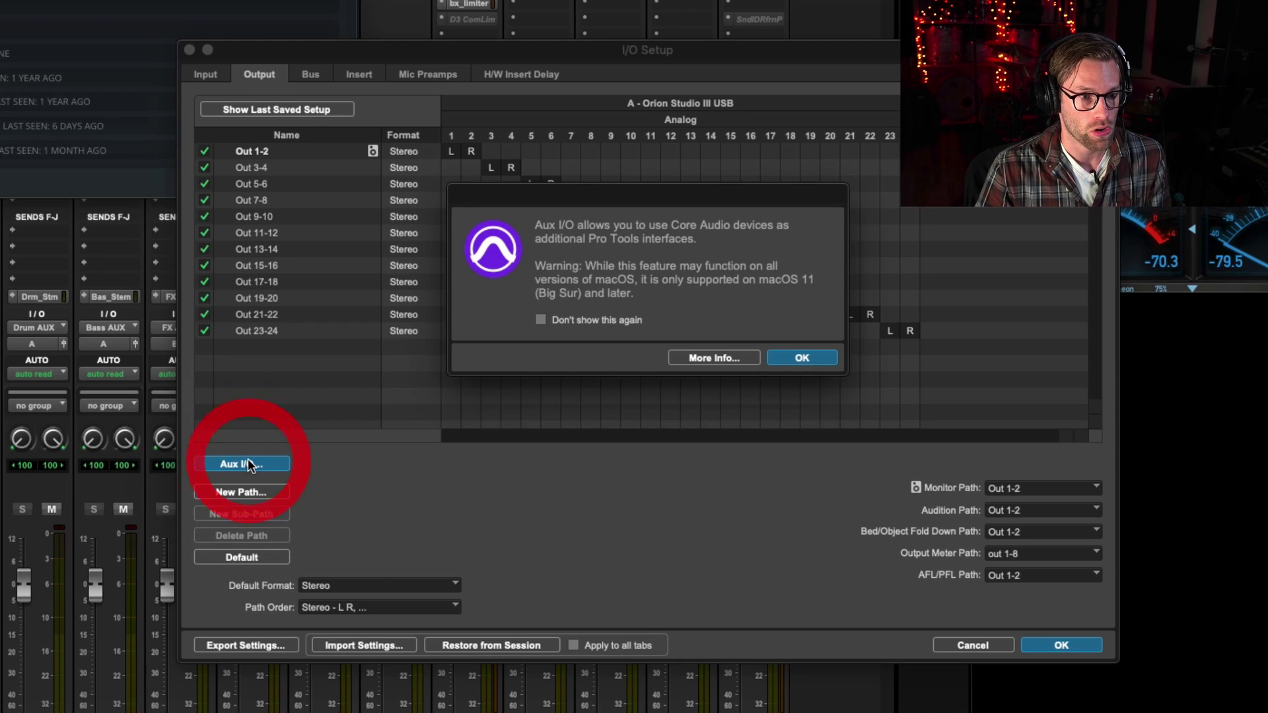
left_click(802, 358)
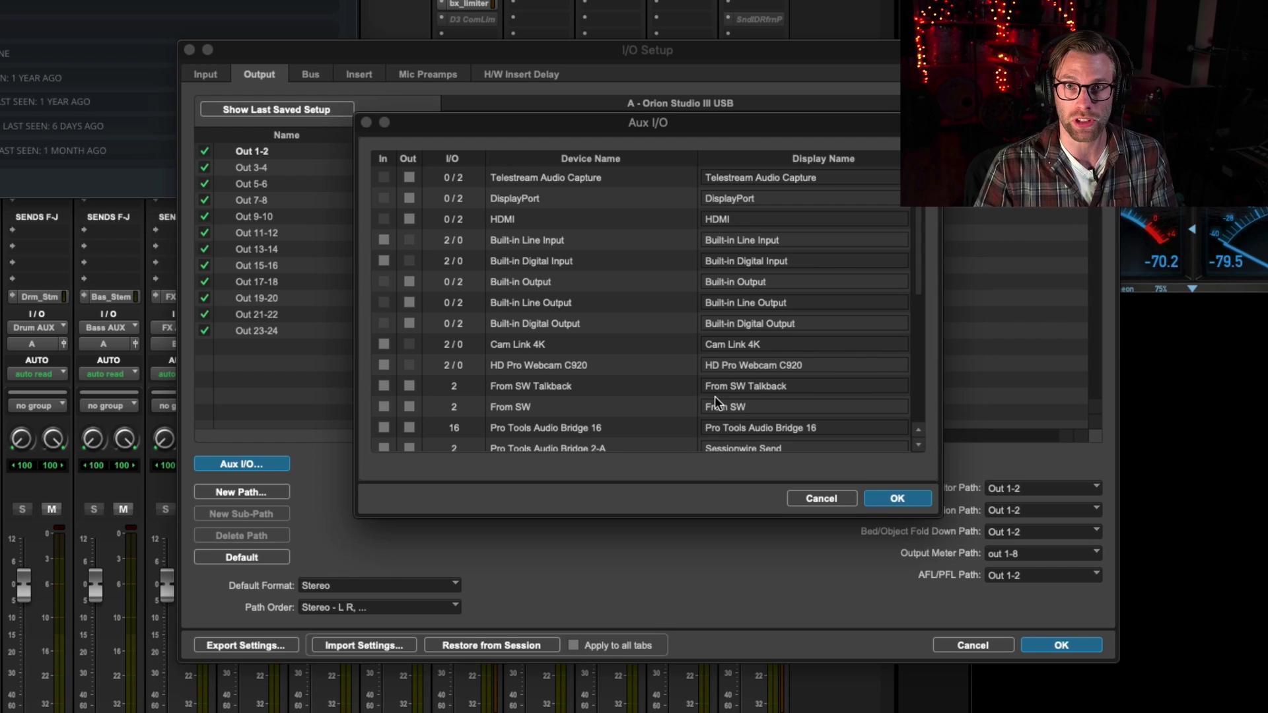
- Enable Out for Pro Tools Audio Bridge 2-A and In for Audio Bridge 2-B in Aux I/O, and apply
scroll(715, 395, "down", 5)
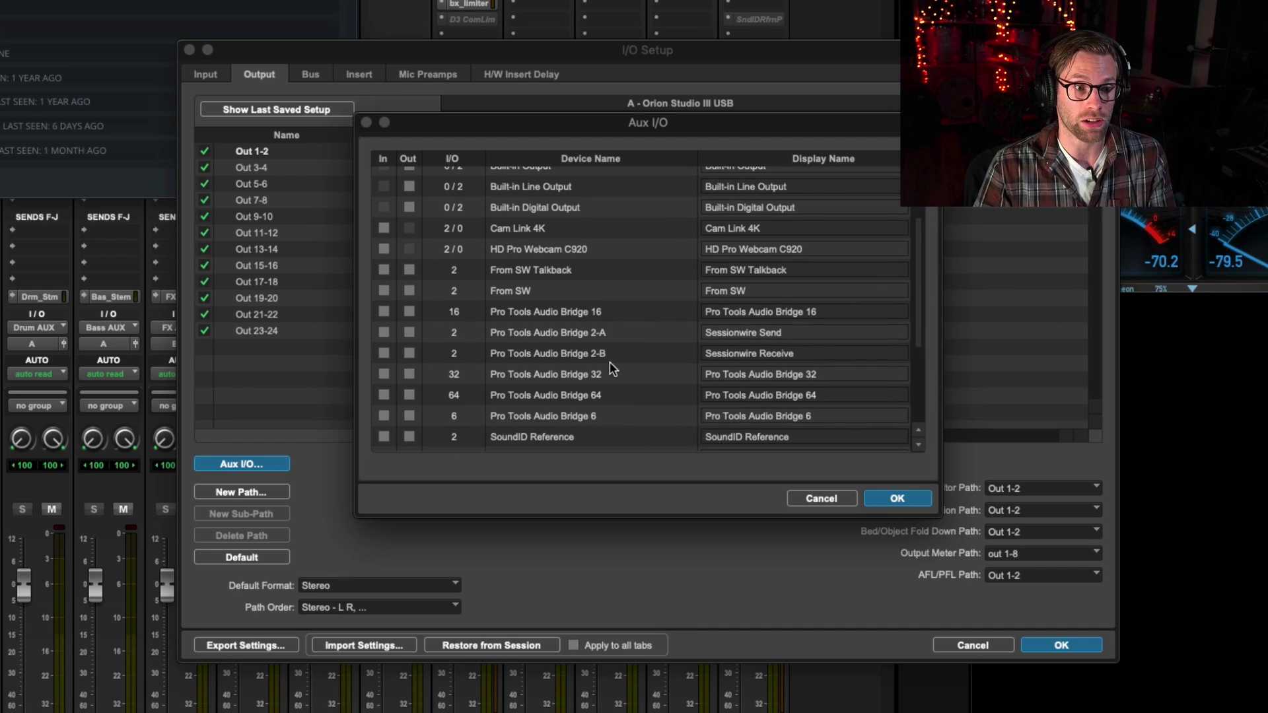
scroll(609, 368, "down", 2)
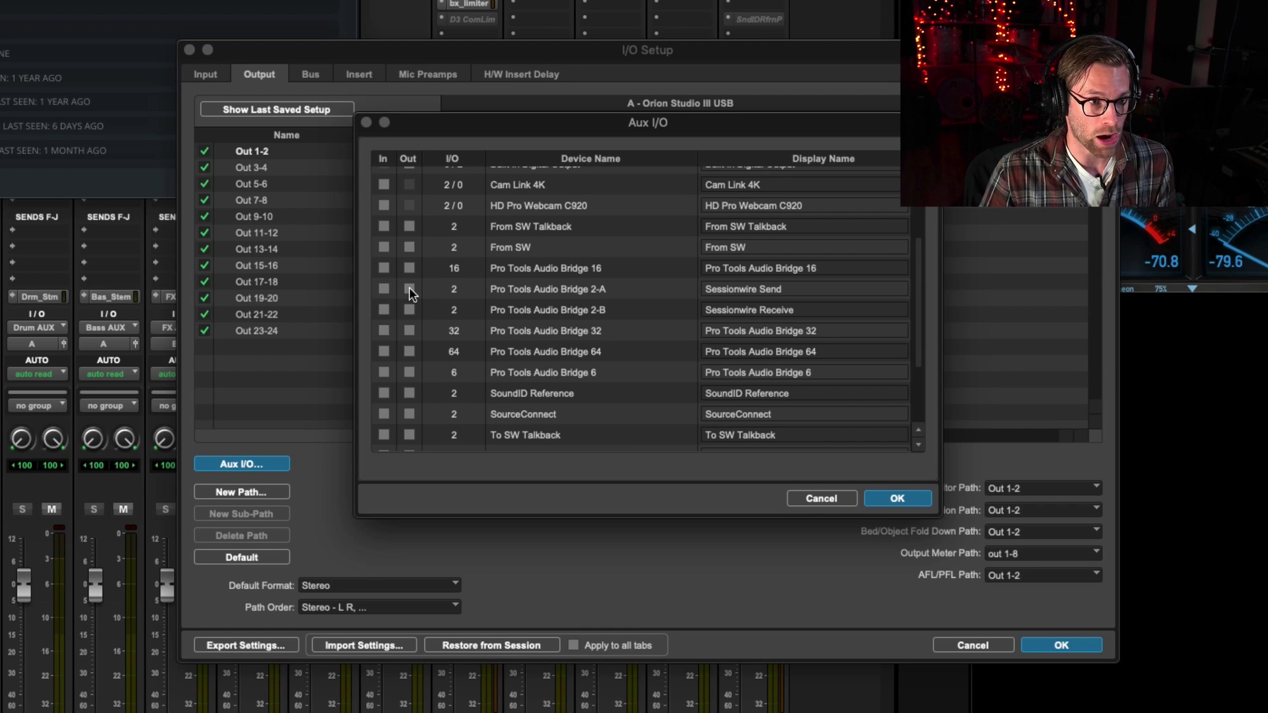
left_click(409, 289)
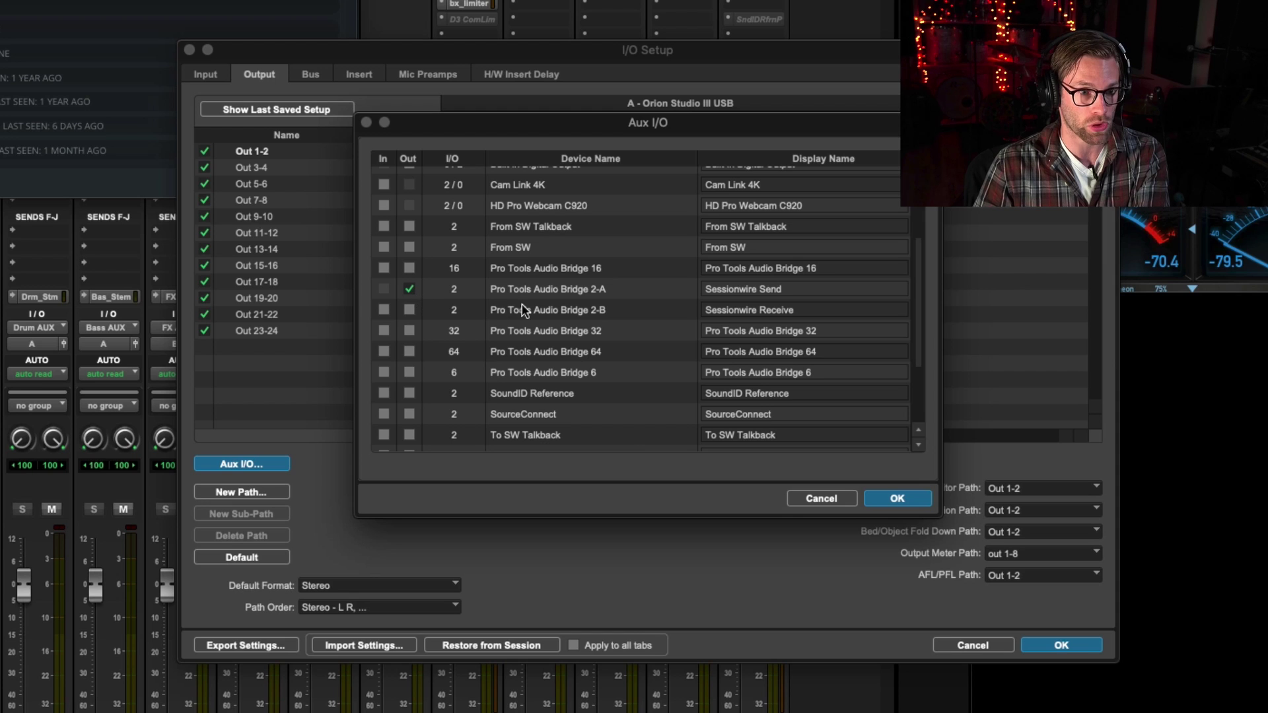
left_click(385, 309)
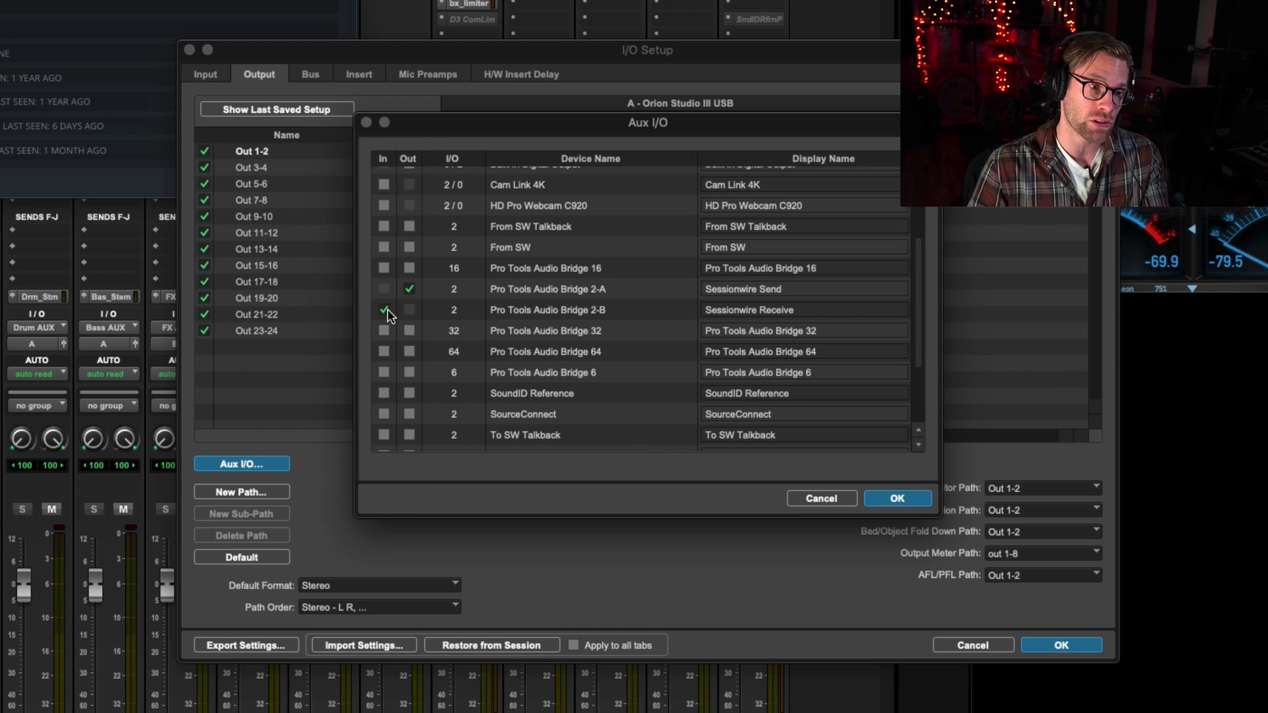
left_click(908, 501)
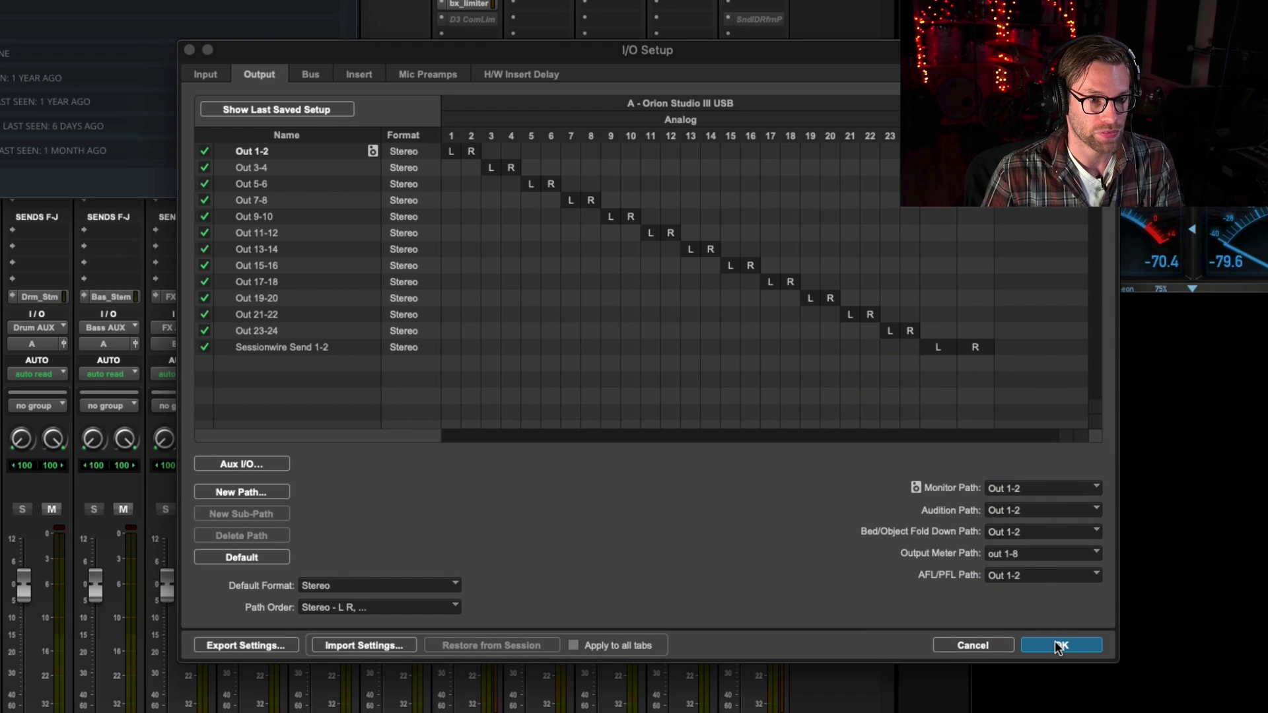
- Confirm the Sessionwire Receive 1-2 input path exists and close I/O Setup with OK
left_click(219, 74)
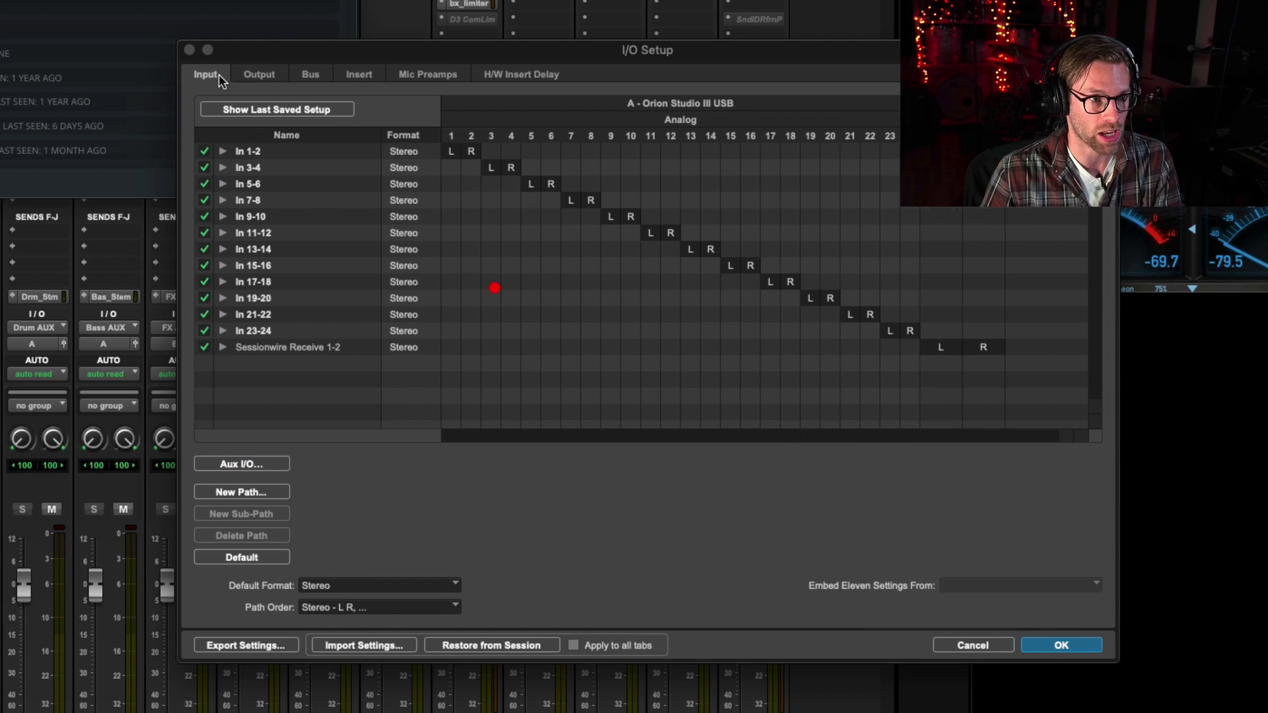
left_click(1066, 644)
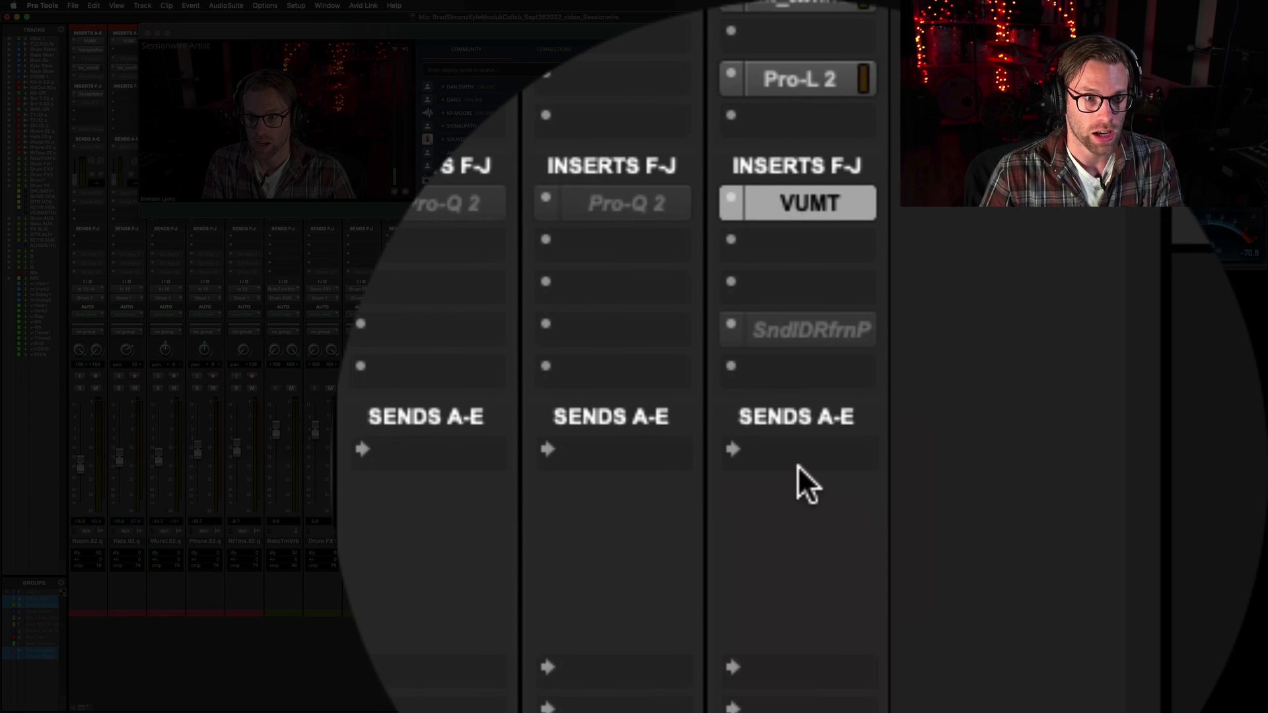
left_click(797, 465)
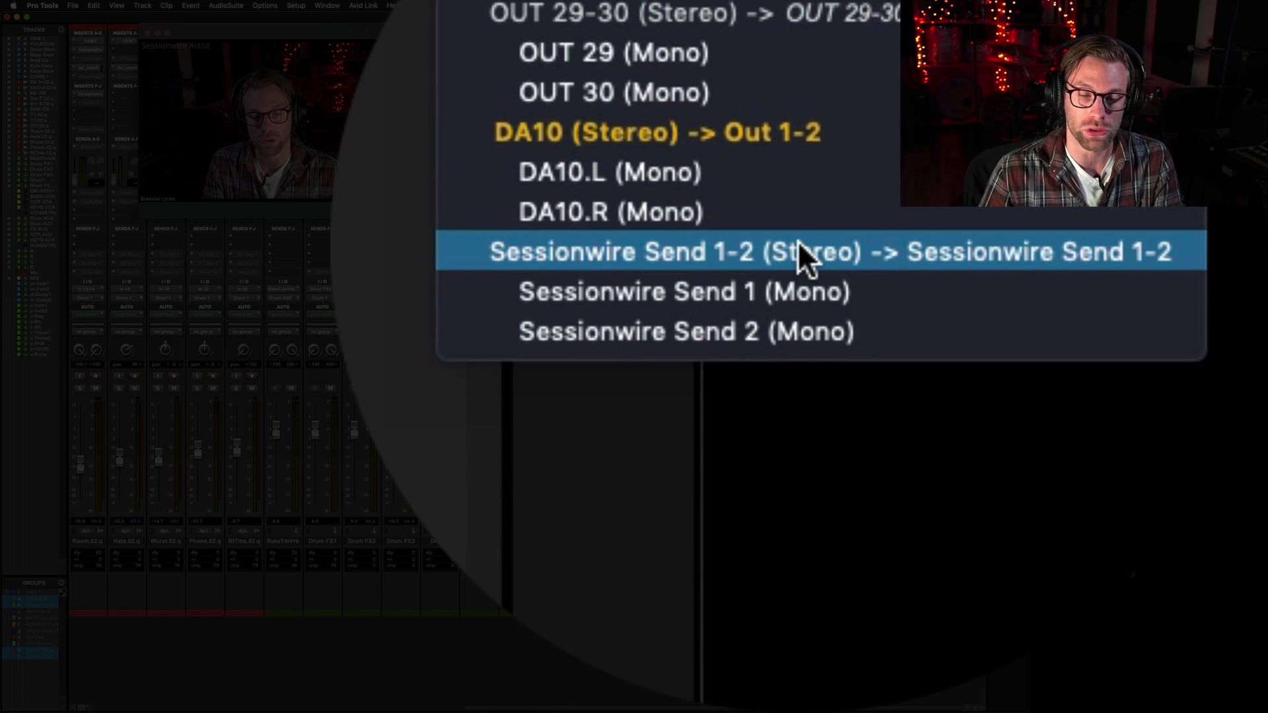
left_click(799, 251)
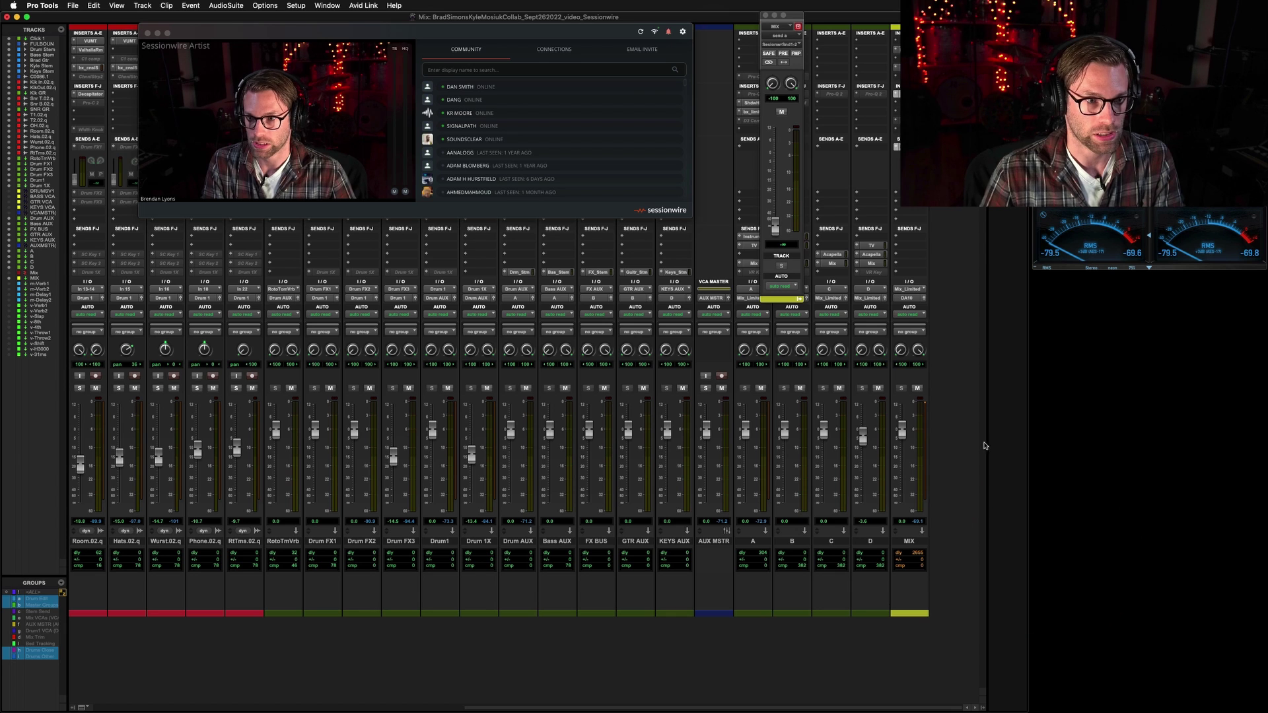
left_click(775, 227, "alt")
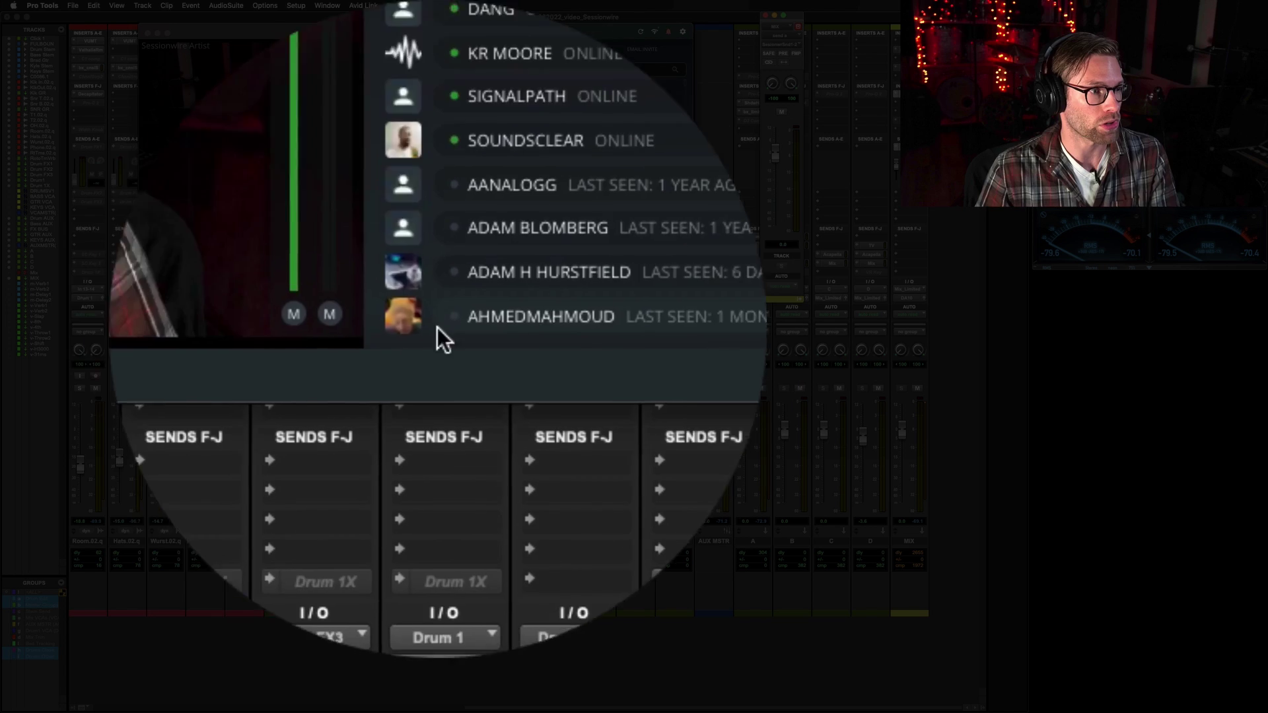
- Take Sessionwire's HQ audio from Audio Bridge 2-A, start Pro Tools playback, and close the send window
left_click(326, 328)
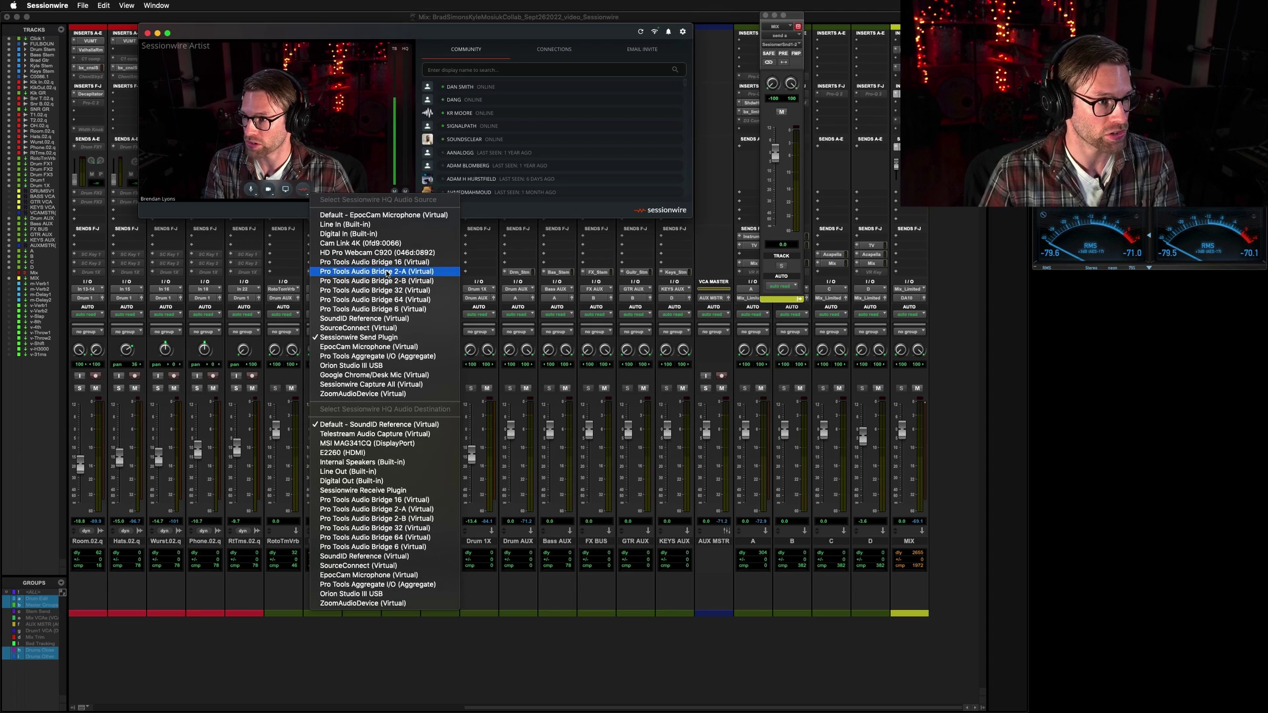
left_click(386, 271)
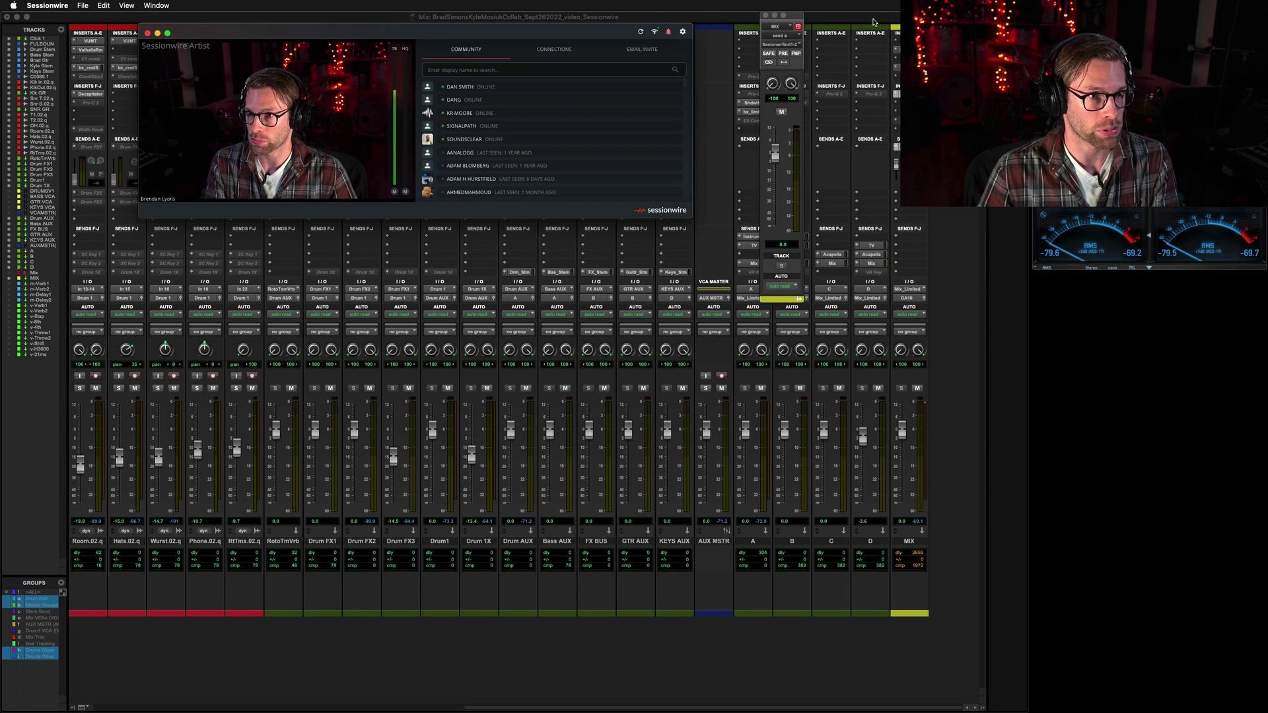
left_click(874, 22)
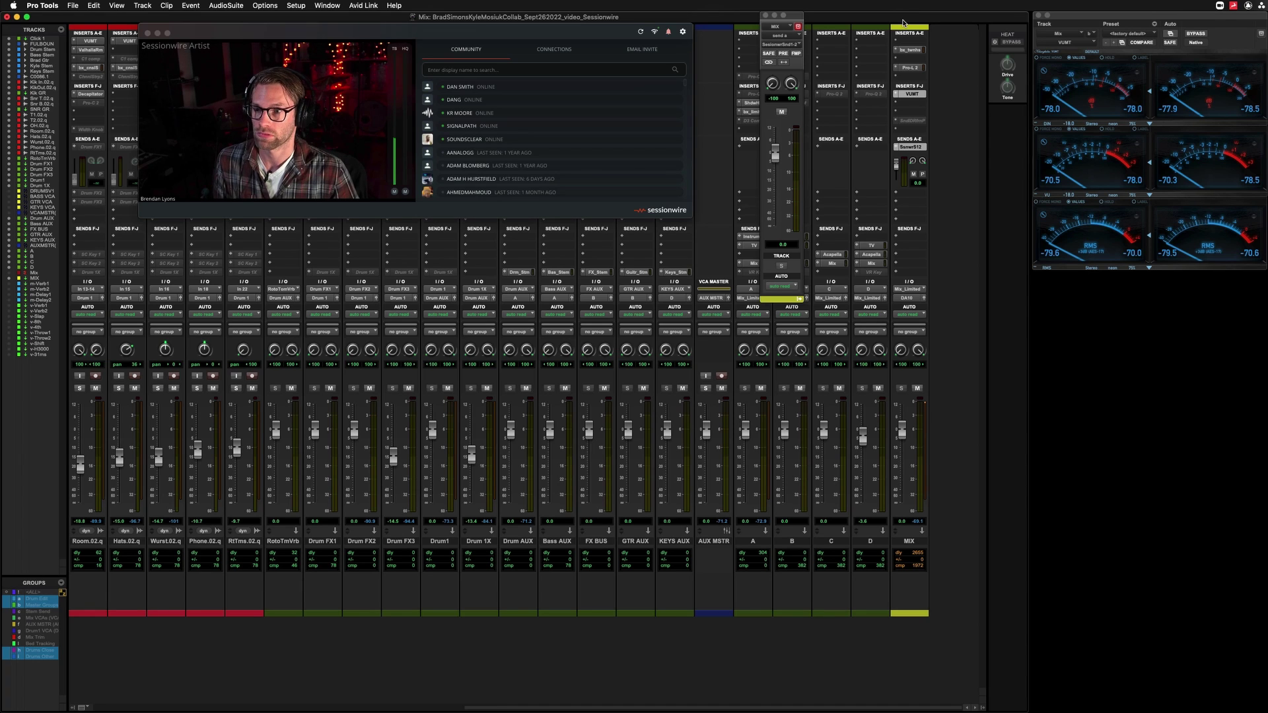
key("space")
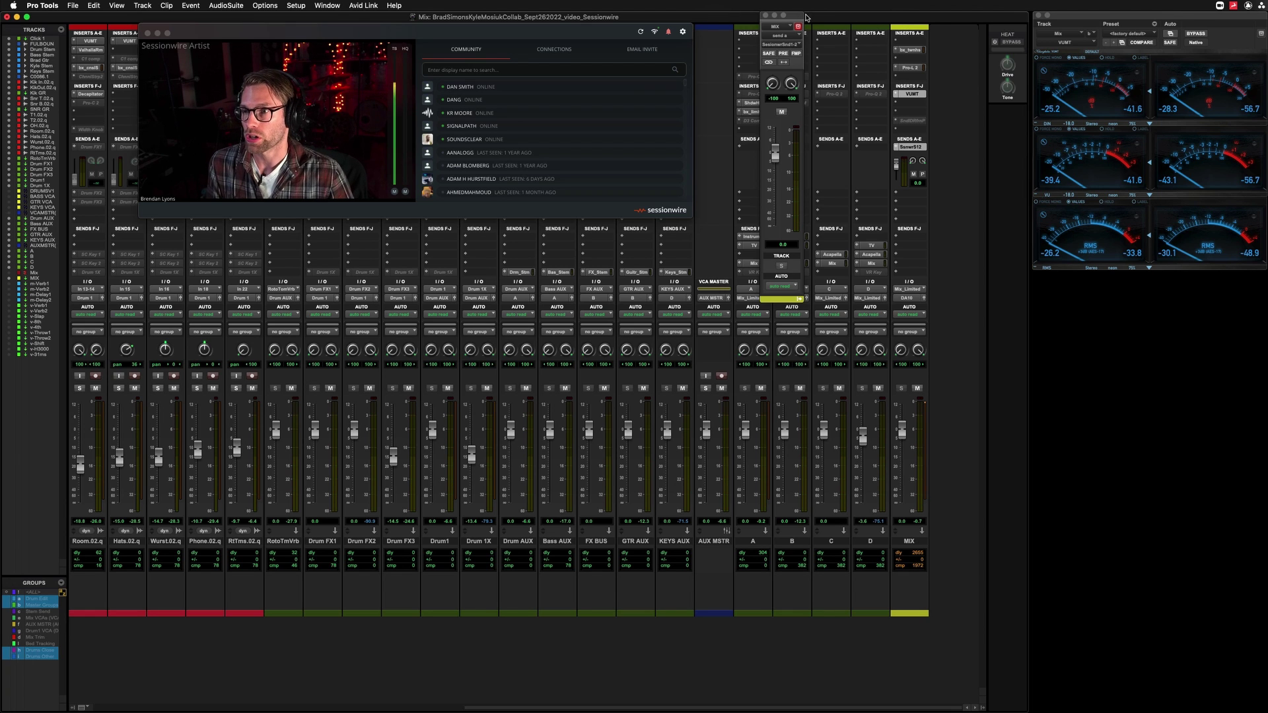
left_click(765, 15)
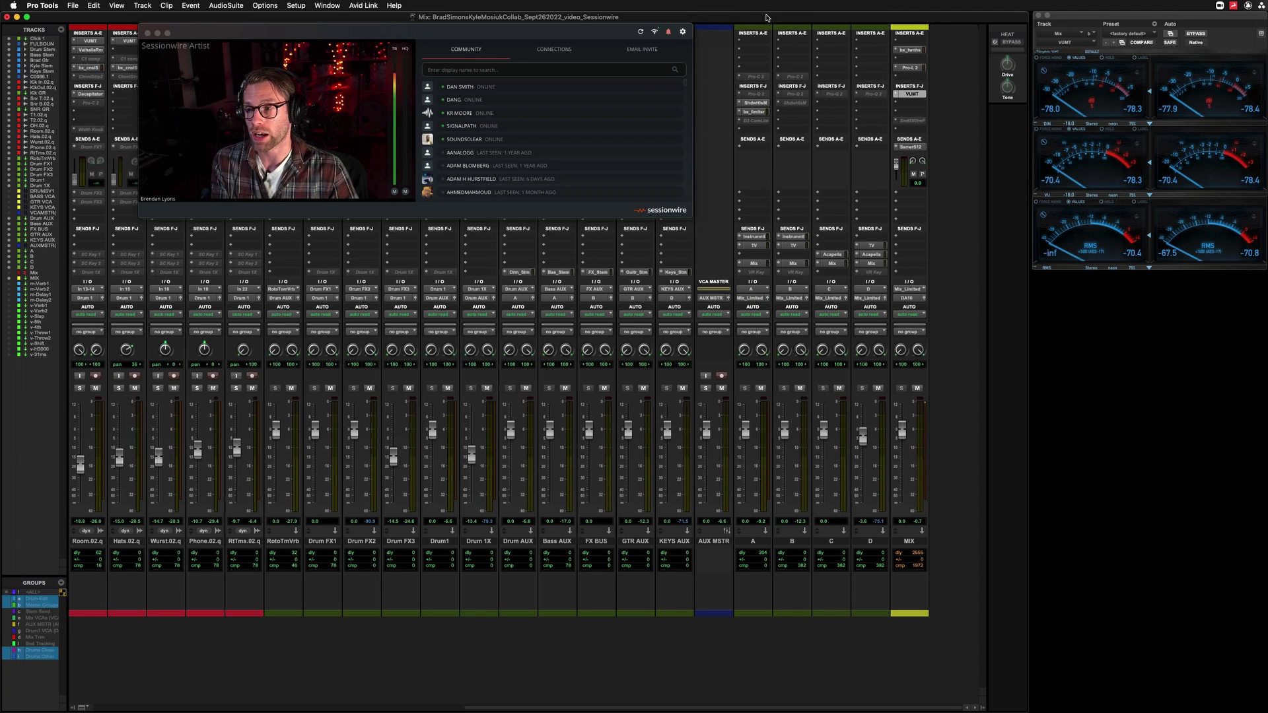
- Select the online contact in the Community list and call them until connected
left_click(462, 86)
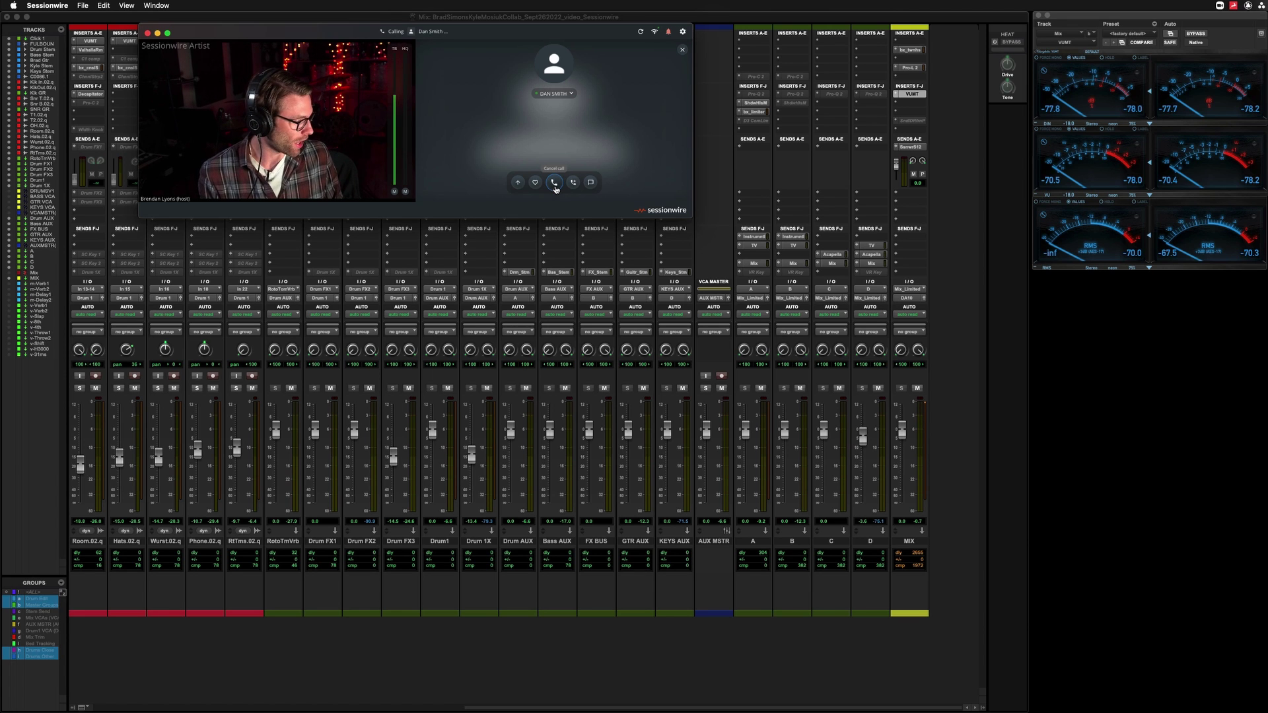
left_click(554, 183)
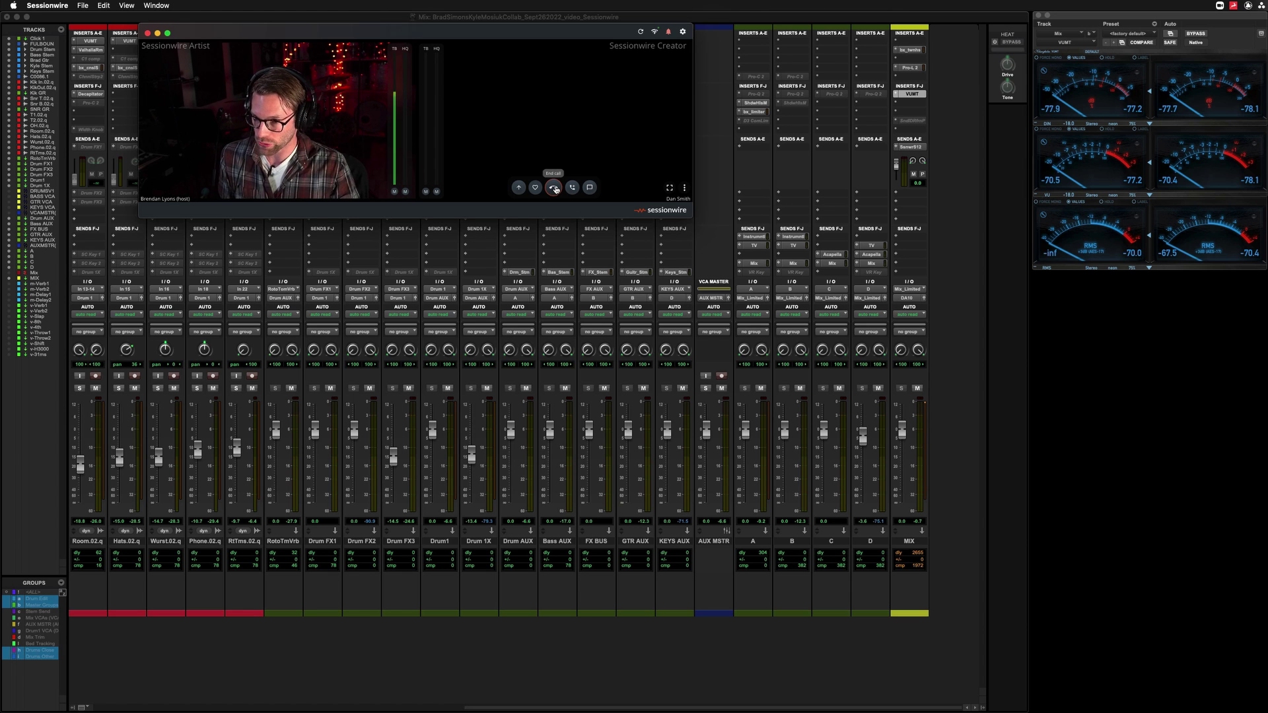
- Create a new stereo Aux Input track named SW Receive with Track > New
left_click(502, 16)
left_click(330, 17)
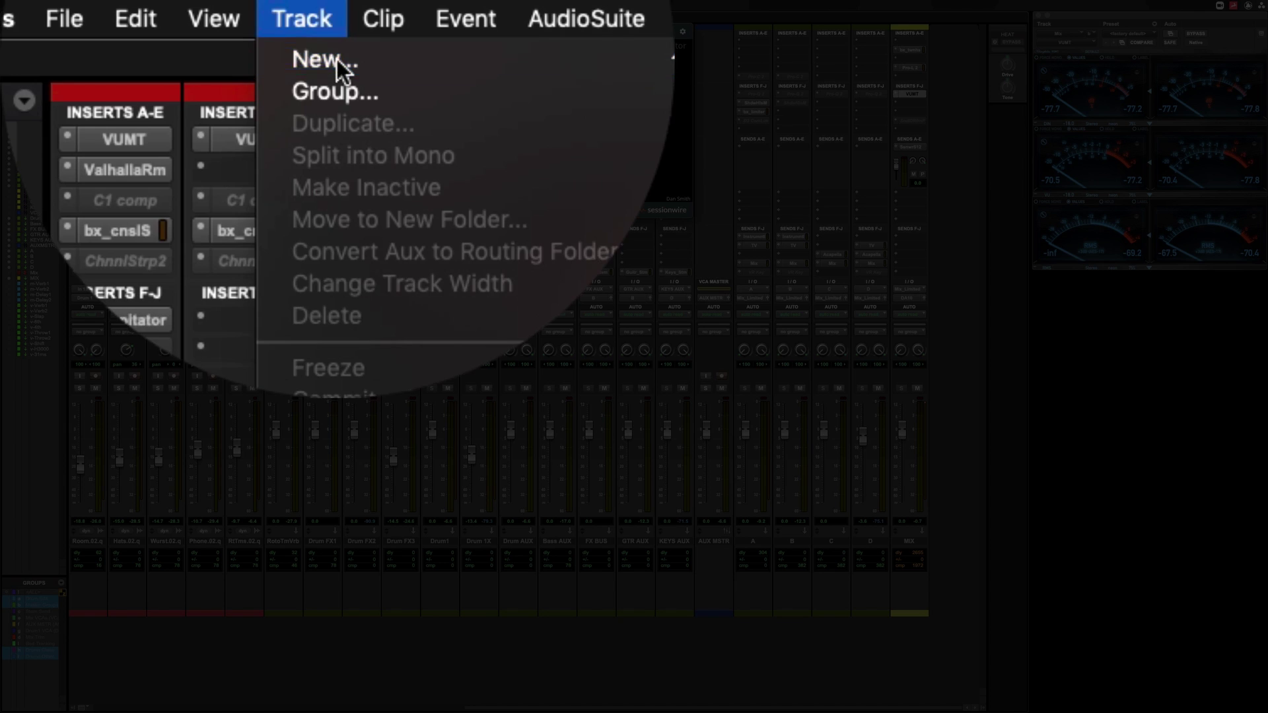
left_click(338, 61)
left_click(383, 323)
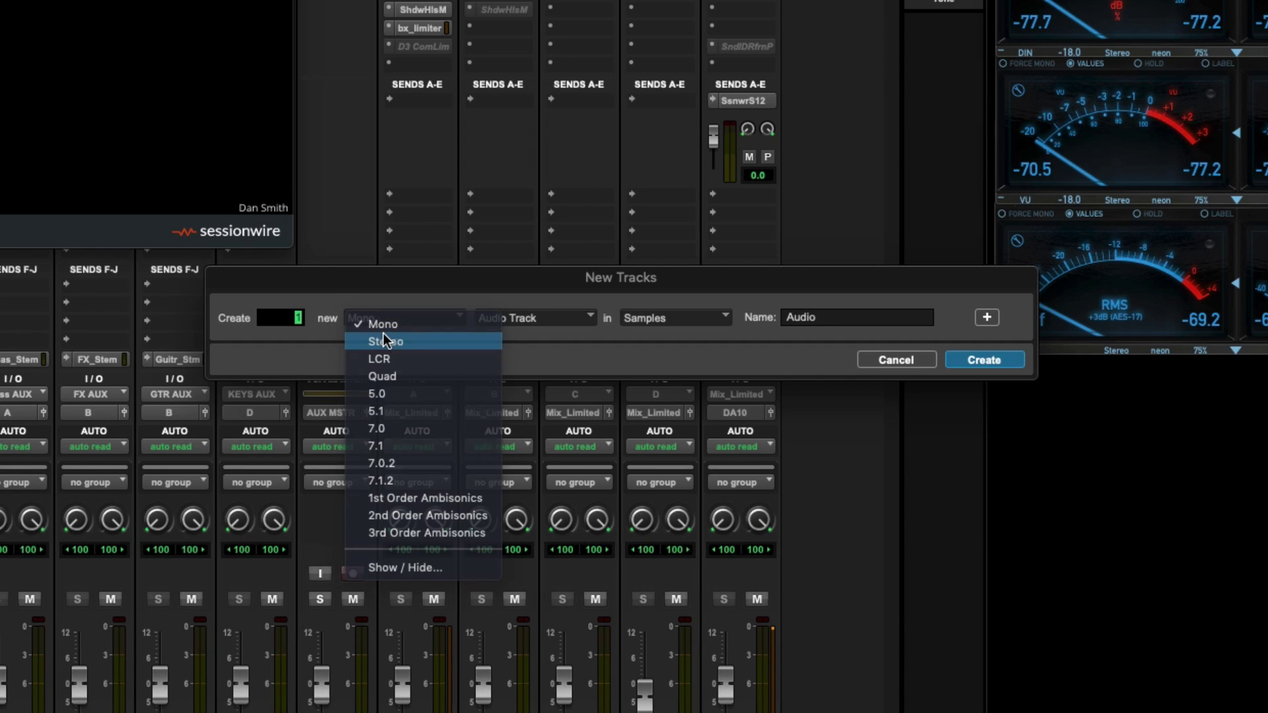
left_click(384, 338)
left_click(495, 315)
left_click(497, 330)
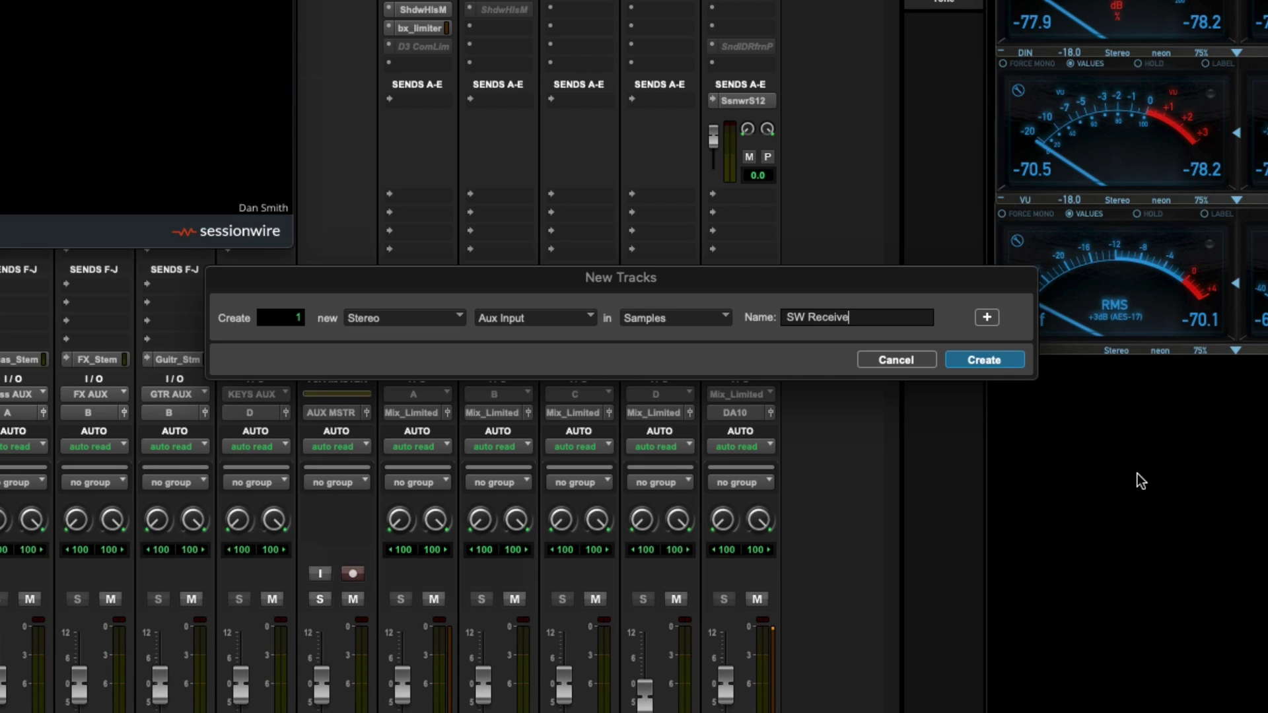
key("Return")
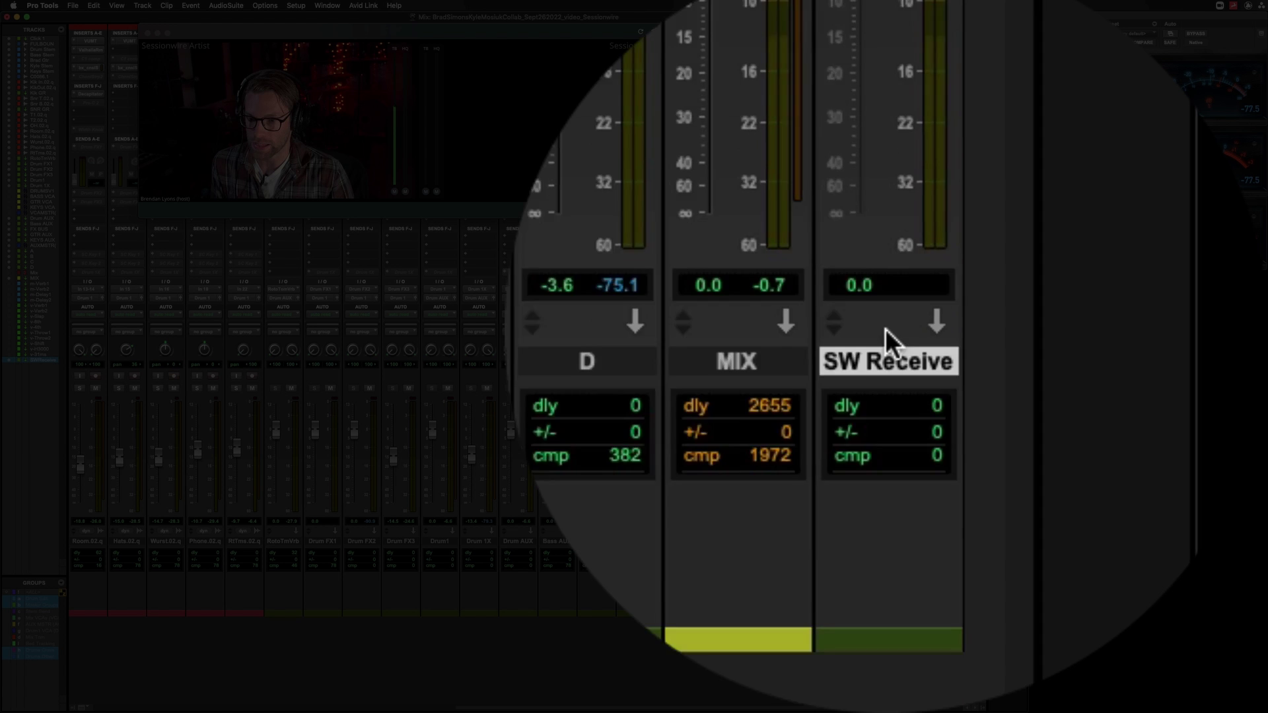
- Set SW Receive's input to Sessionwire Receive 1-2 and its output to DA10 (Stereo)
left_click(869, 163)
mouse_move(885, 373)
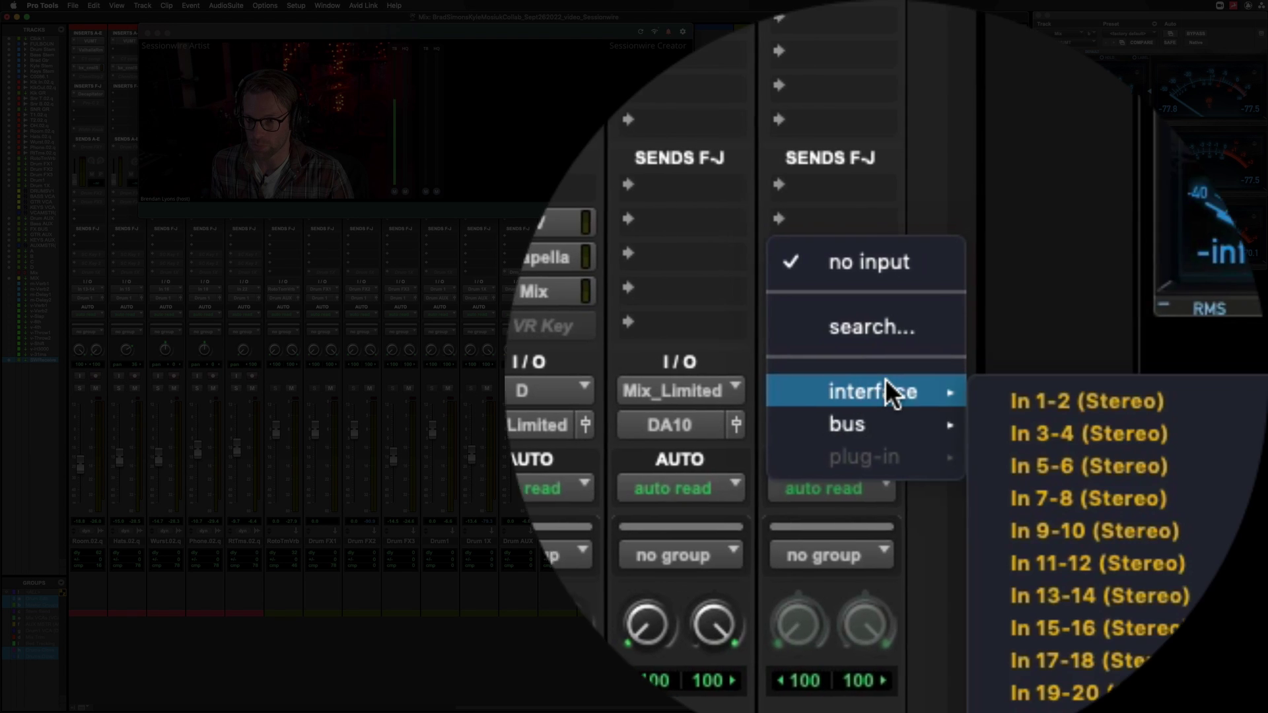
left_click(885, 408)
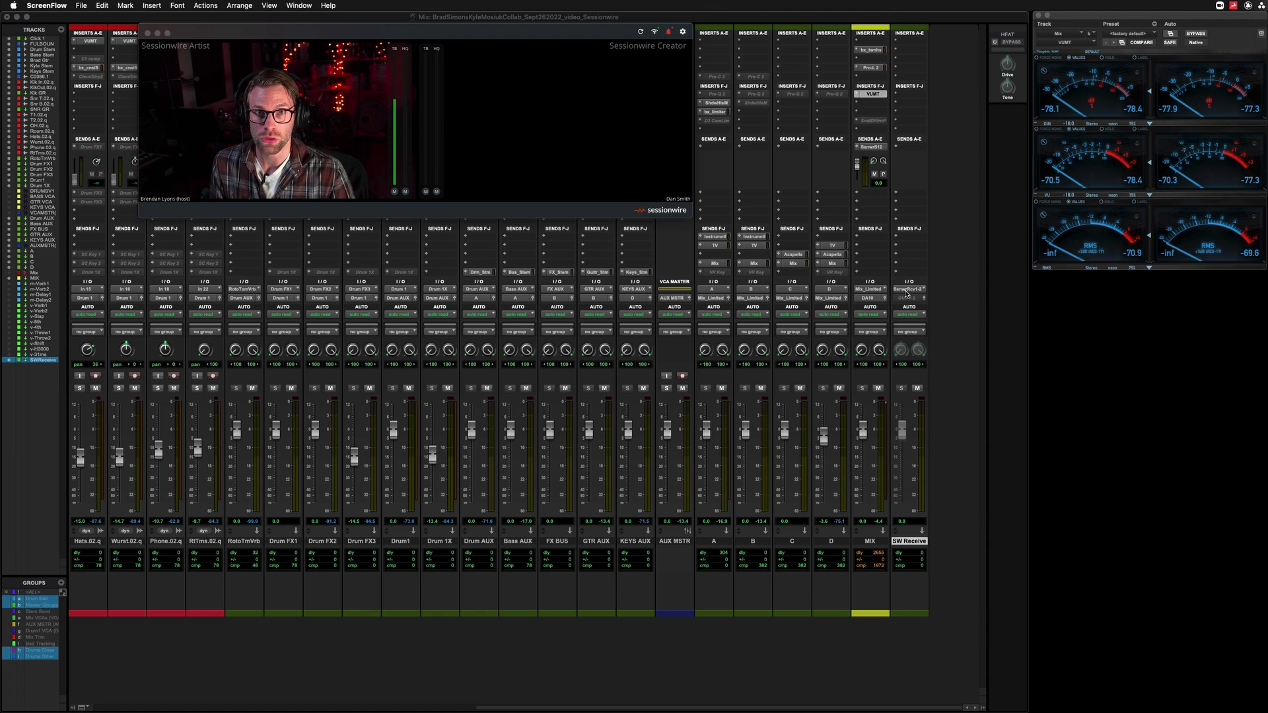
left_click(908, 298)
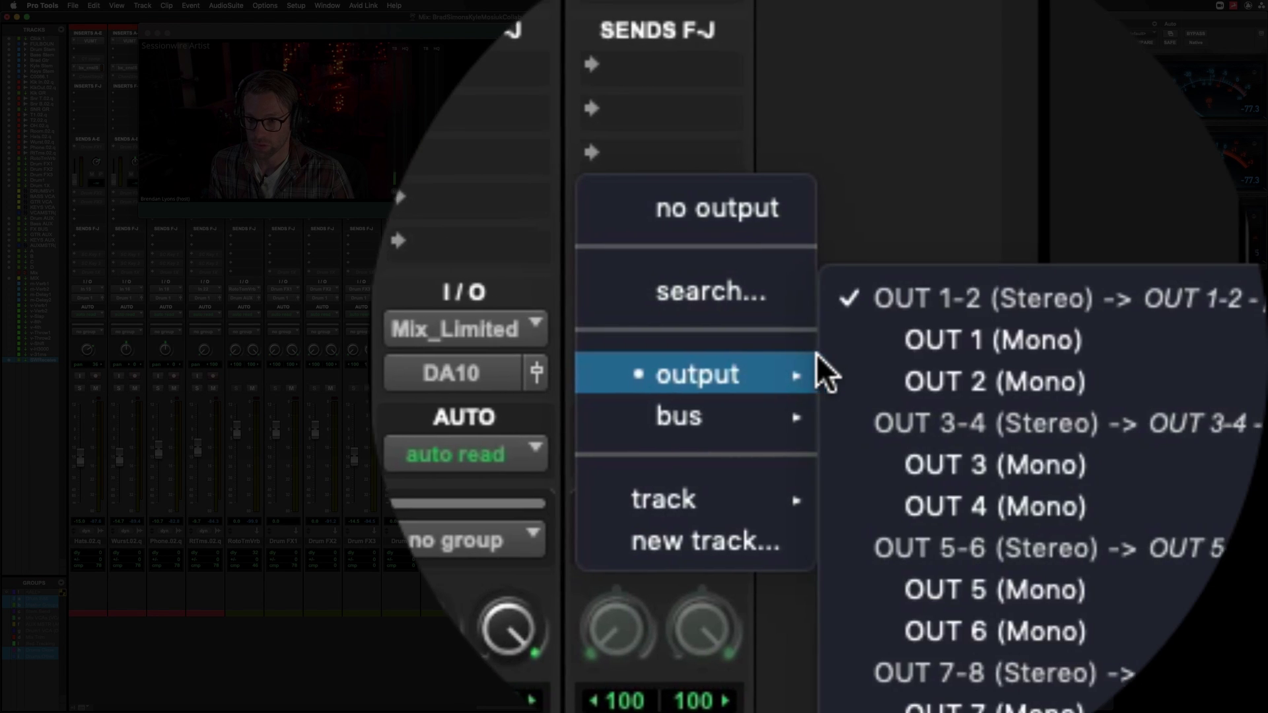
scroll(816, 370, "down", 10)
left_click(816, 466)
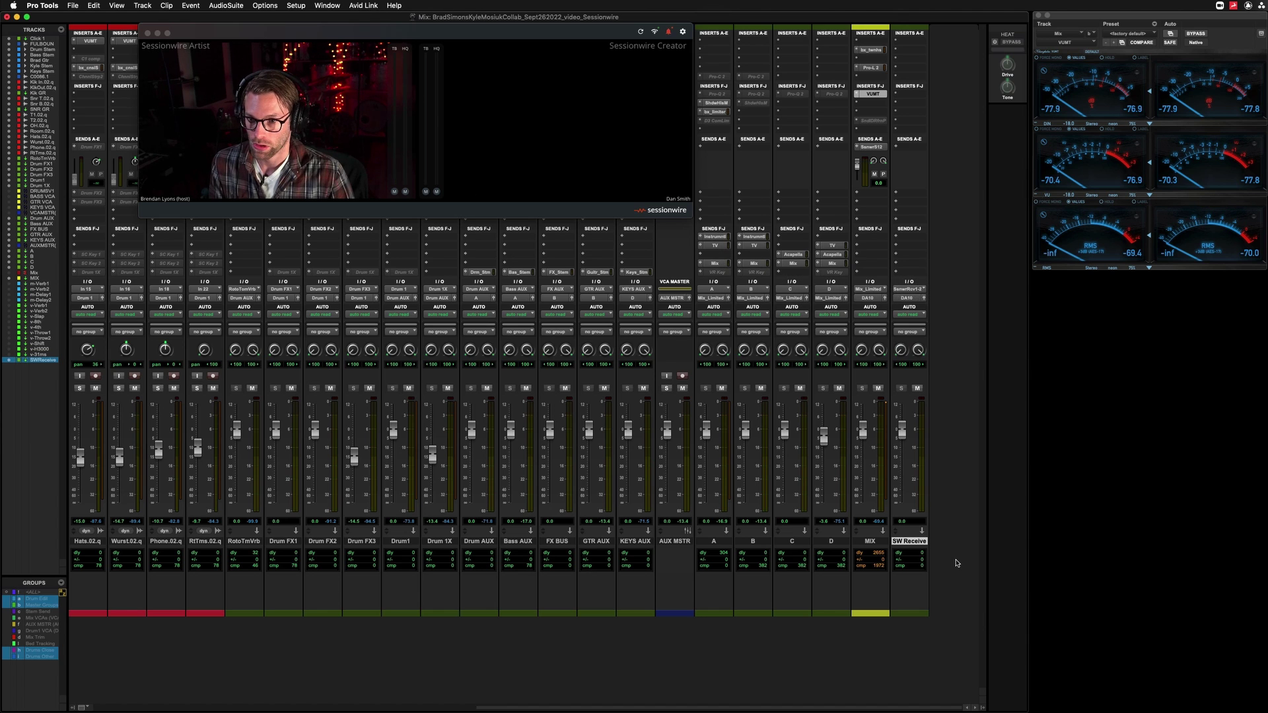
- Set Sessionwire's audio output destination to Pro Tools Audio Bridge 2-B (Virtual)
mouse_move(561, 189)
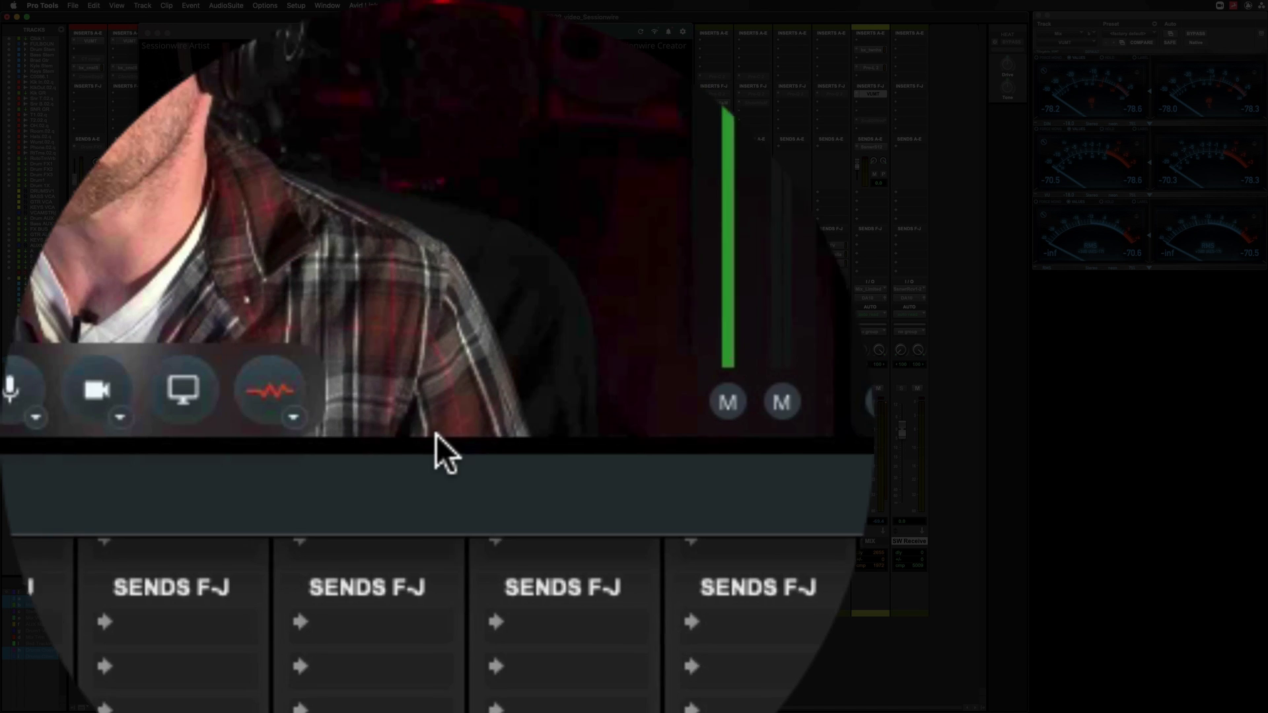
left_click(436, 434)
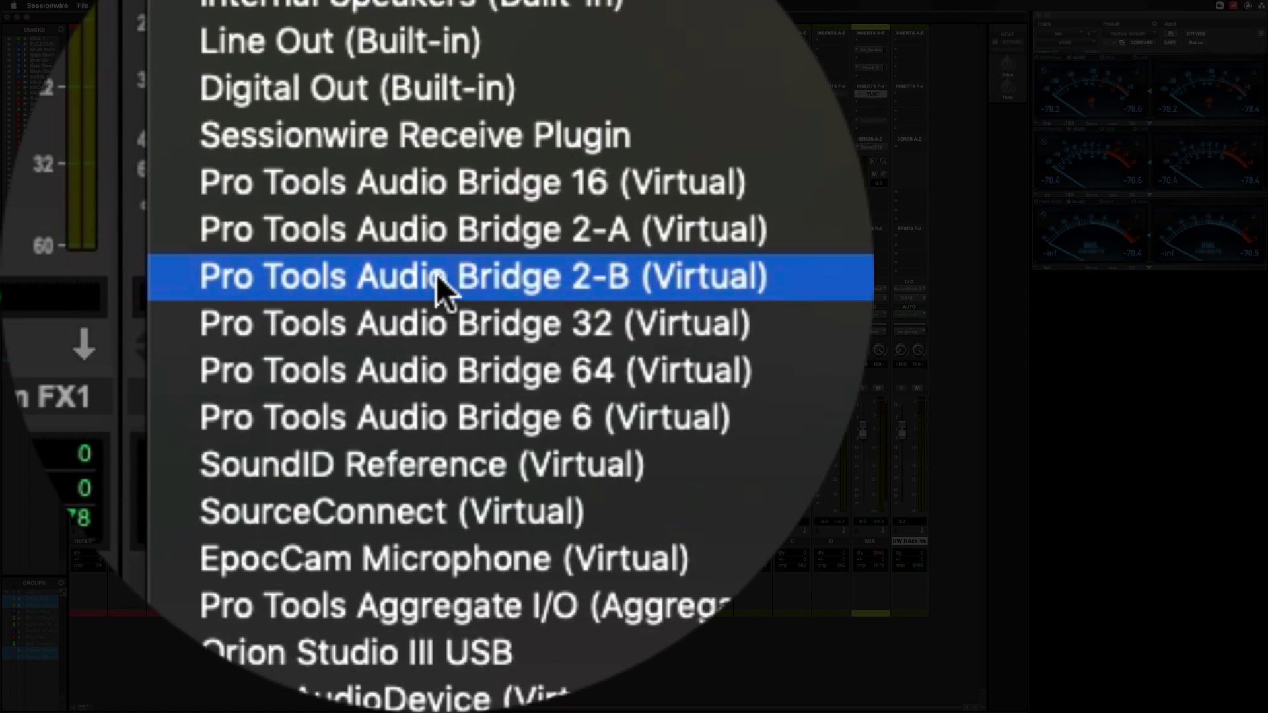
left_click(435, 273)
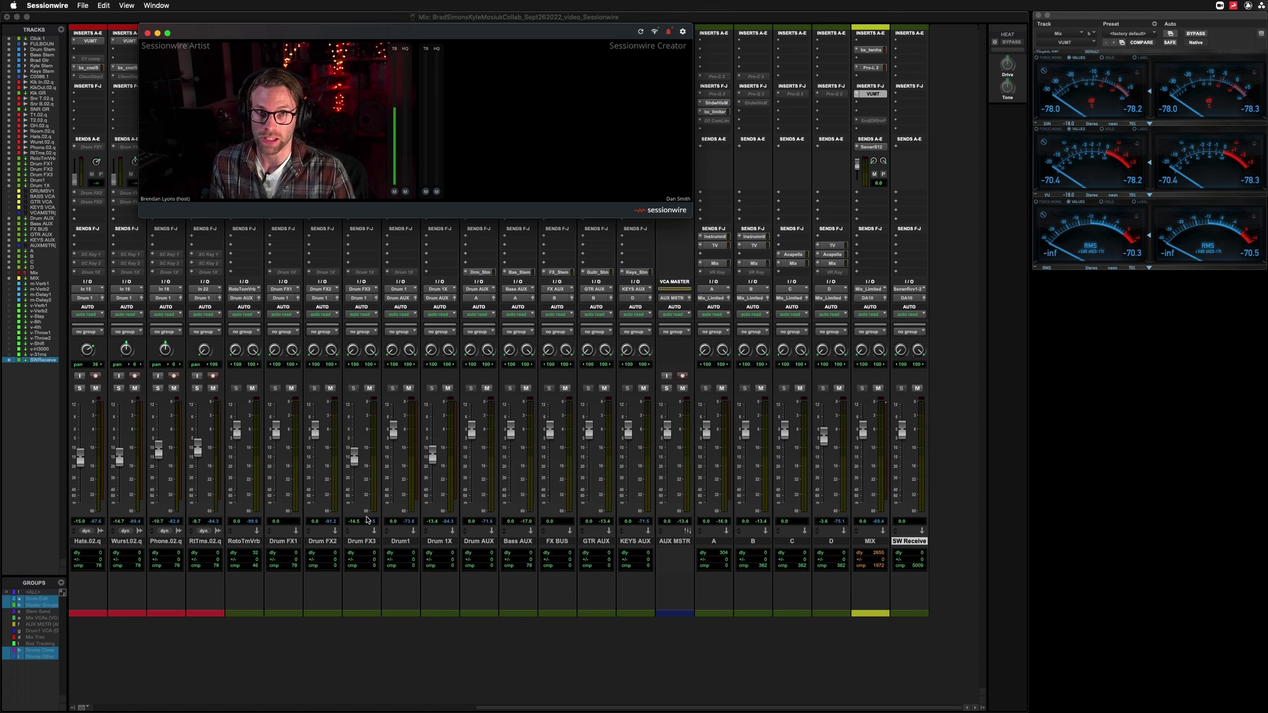